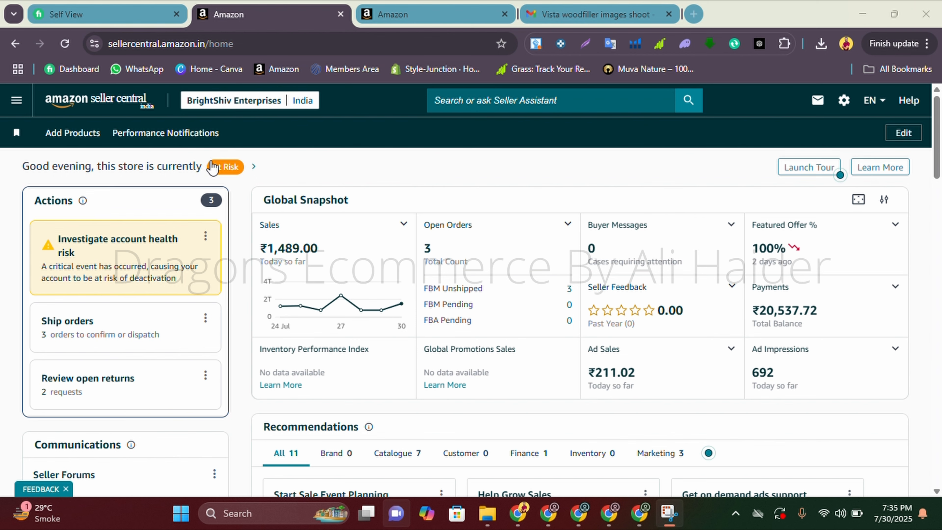
Go to the Manage SAFE-T Claims page and start filing a new SAFE-T claim
left_click(16, 106)
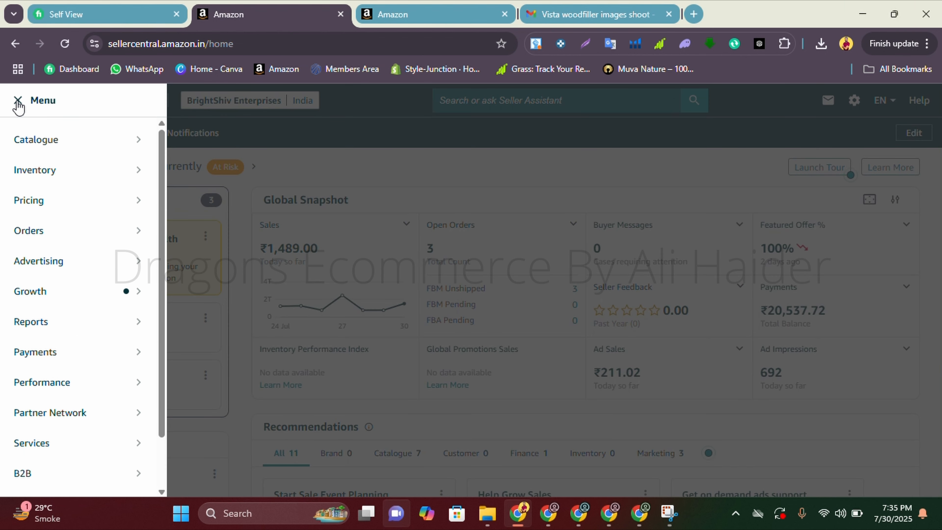
mouse_move(92, 243)
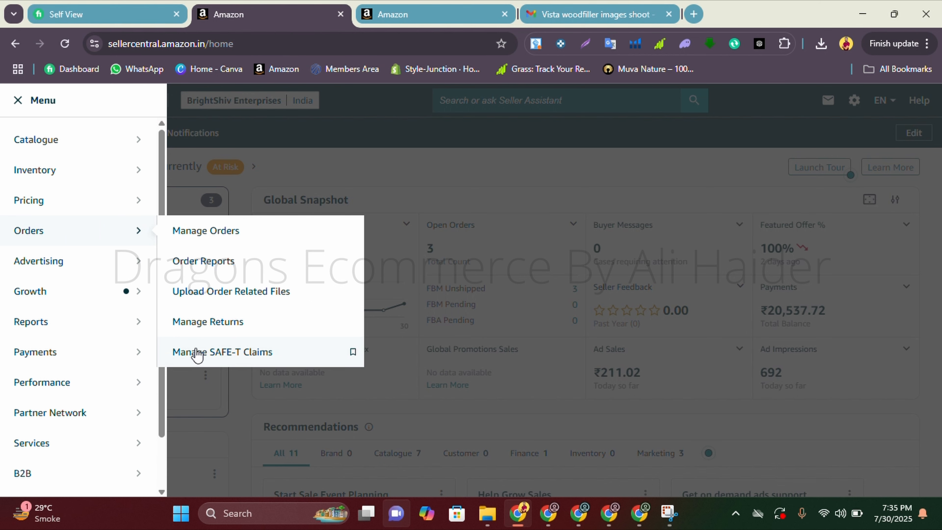
left_click(258, 355)
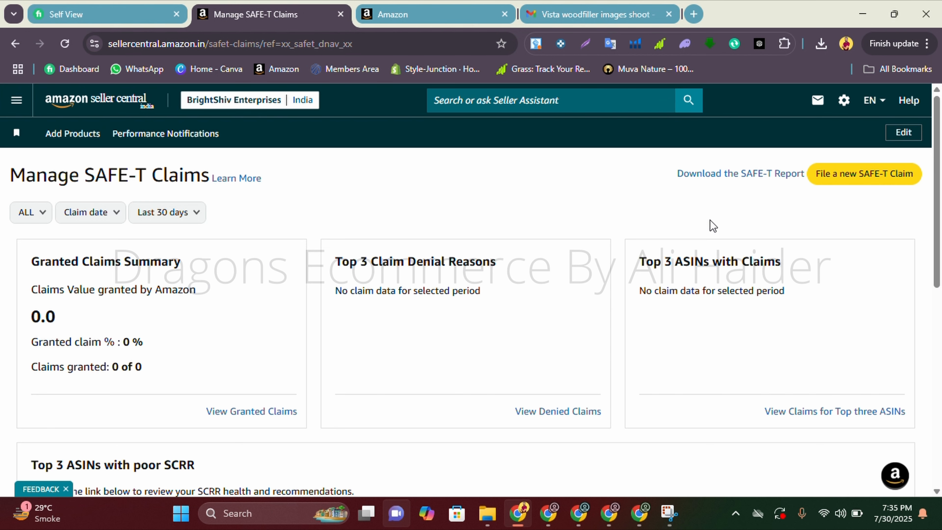
left_click_drag(663, 176, 810, 182)
left_click(802, 209)
left_click(836, 181)
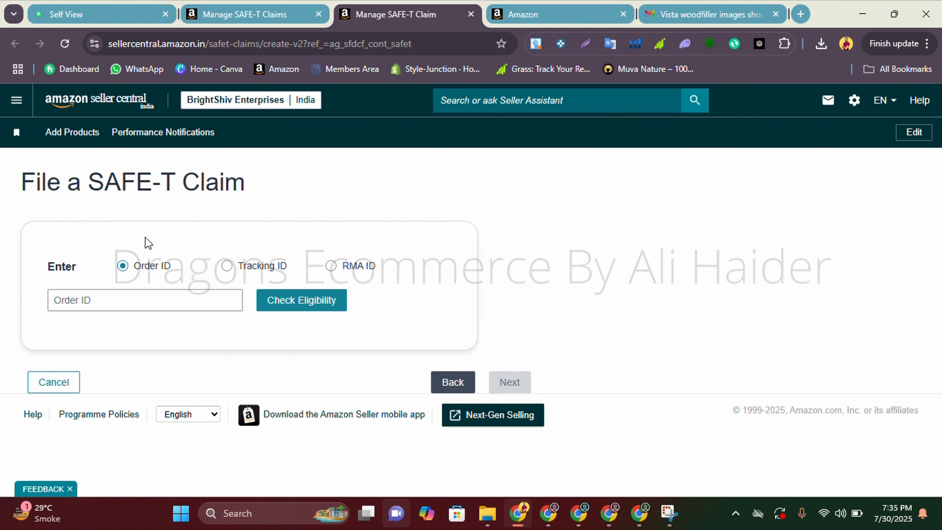
Review the Order ID, Tracking ID and RMA ID options available for identifying the order in the claim form
left_click_drag(171, 266, 130, 277)
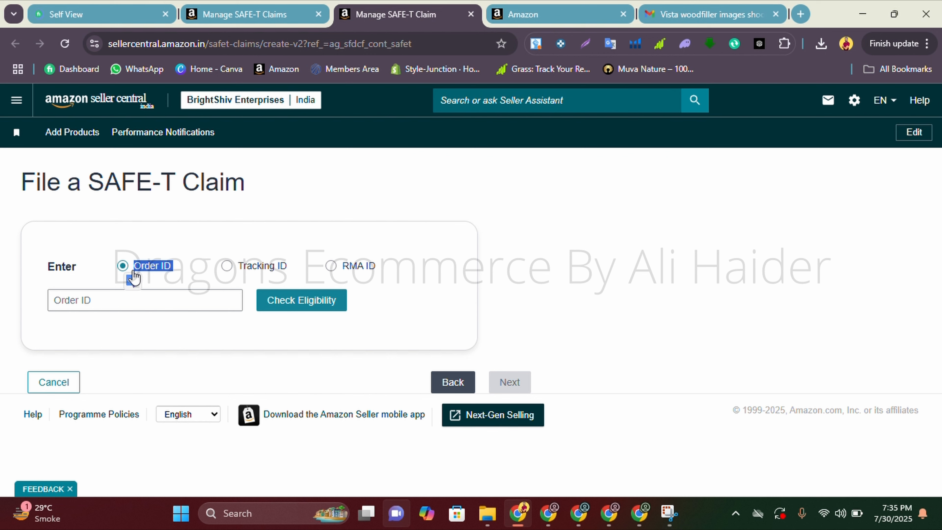
left_click(190, 256)
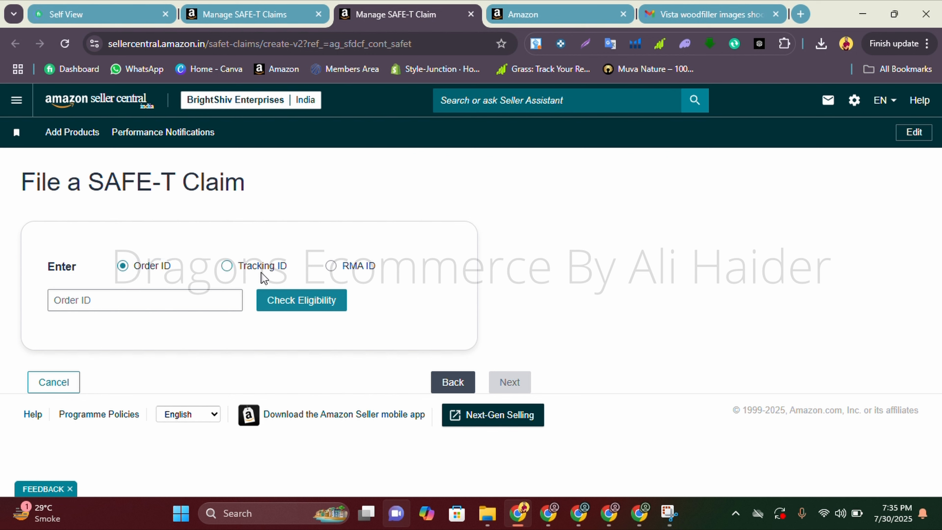
left_click_drag(237, 274, 286, 273)
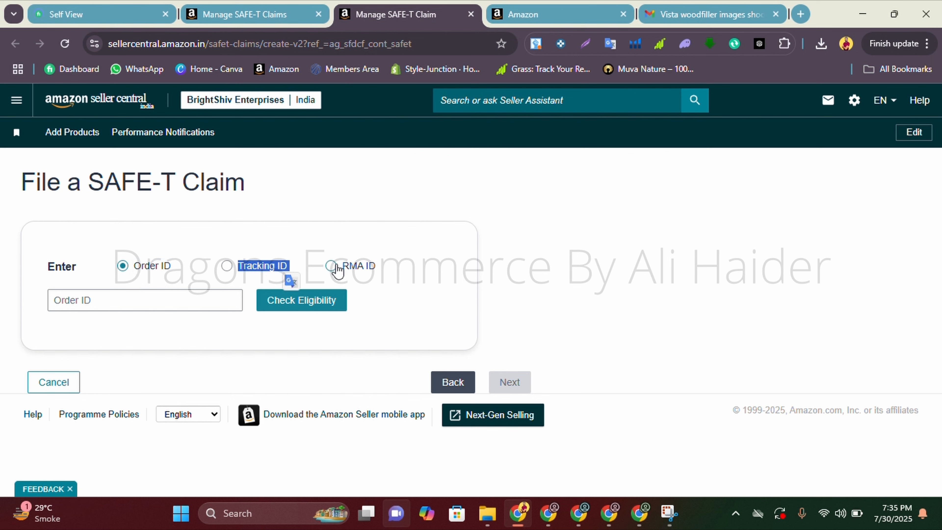
left_click(407, 270)
left_click_drag(407, 270, 333, 267)
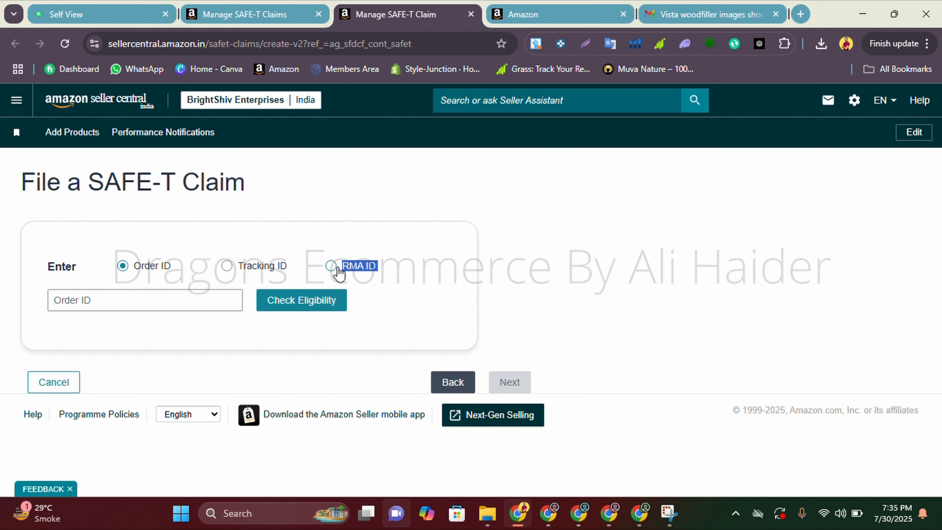
left_click(349, 242)
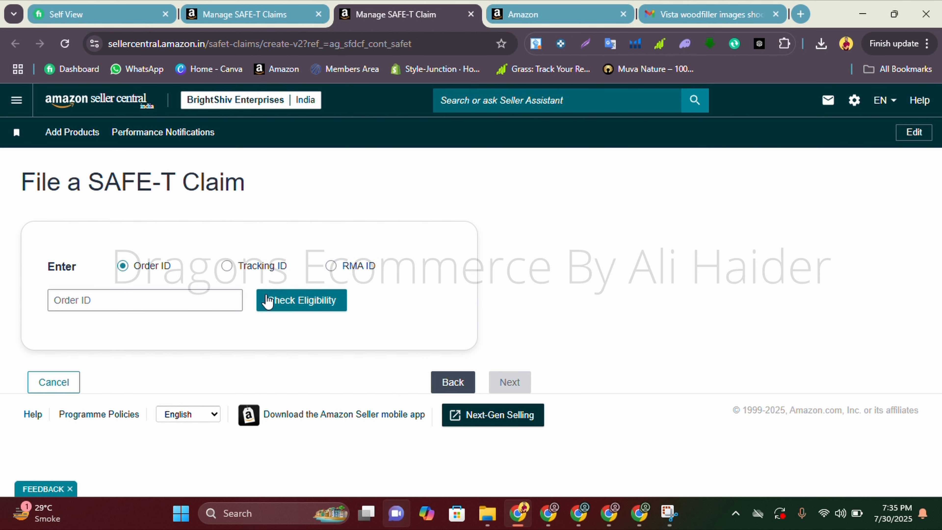
Examine the order details page of the wood filler order for its order ID and the package's tracking ID
left_click(601, 6)
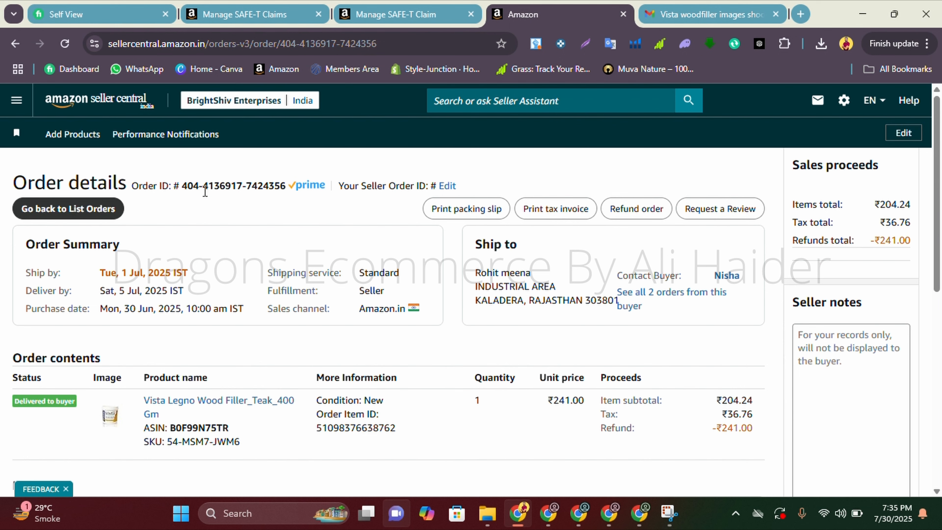
left_click_drag(182, 185, 289, 184)
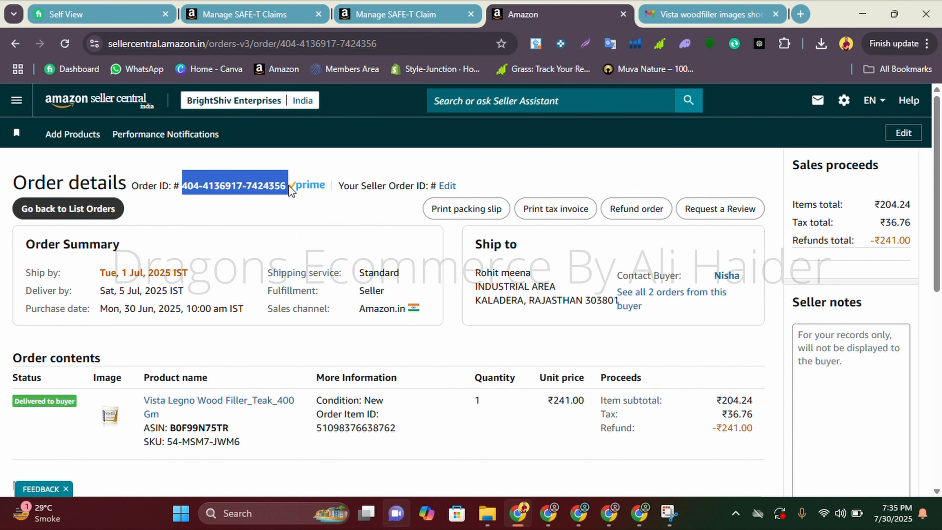
left_click(301, 203)
scroll(305, 207, "down", 8)
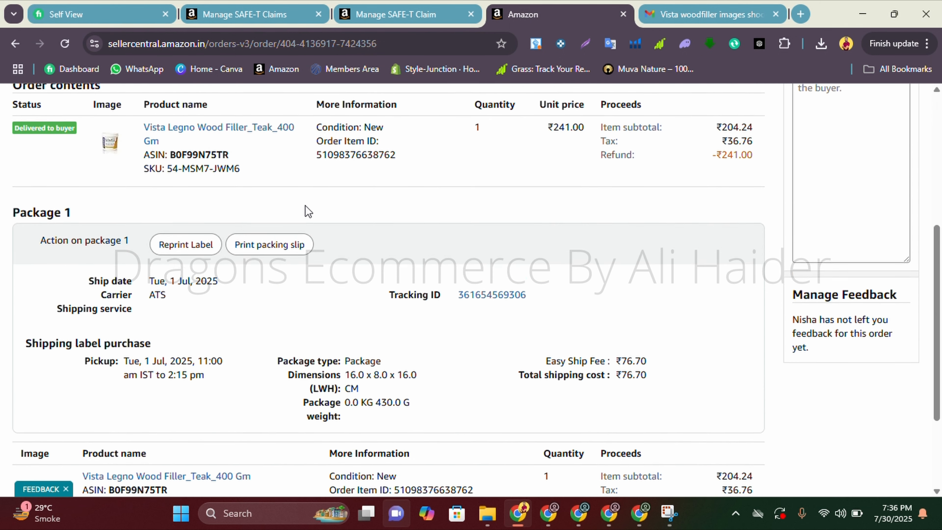
left_click_drag(542, 241, 457, 244)
left_click(453, 250)
left_click(495, 290)
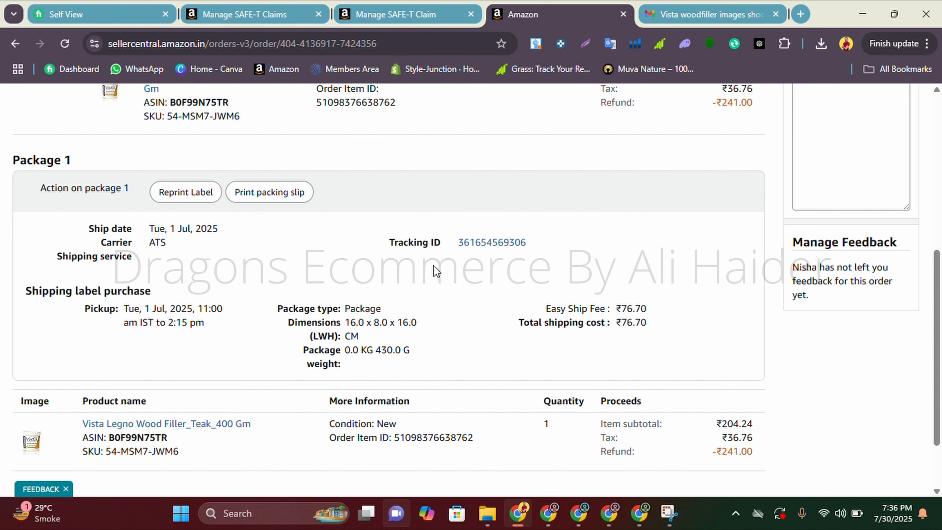
scroll(428, 267, "up", 6)
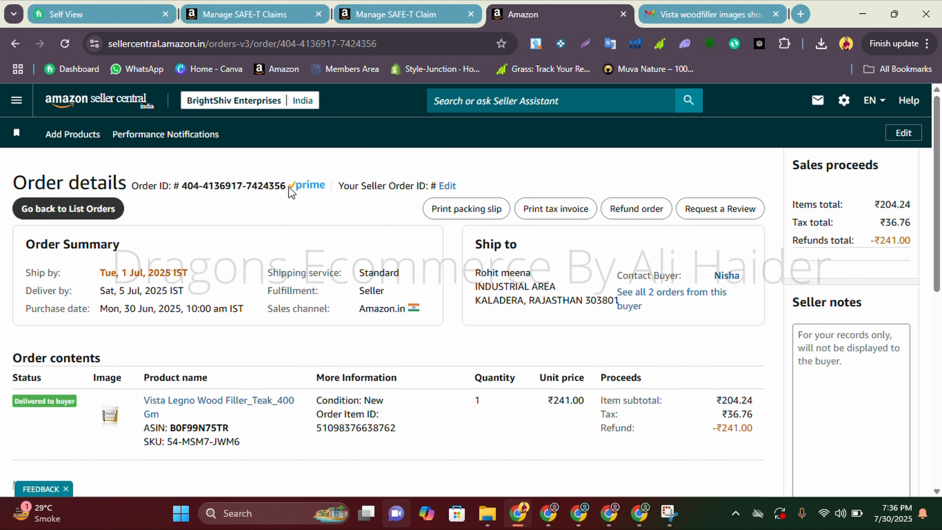
Copy the order ID from the order details into the SAFE-T claim form and check the order's eligibility
left_click_drag(291, 192, 185, 189)
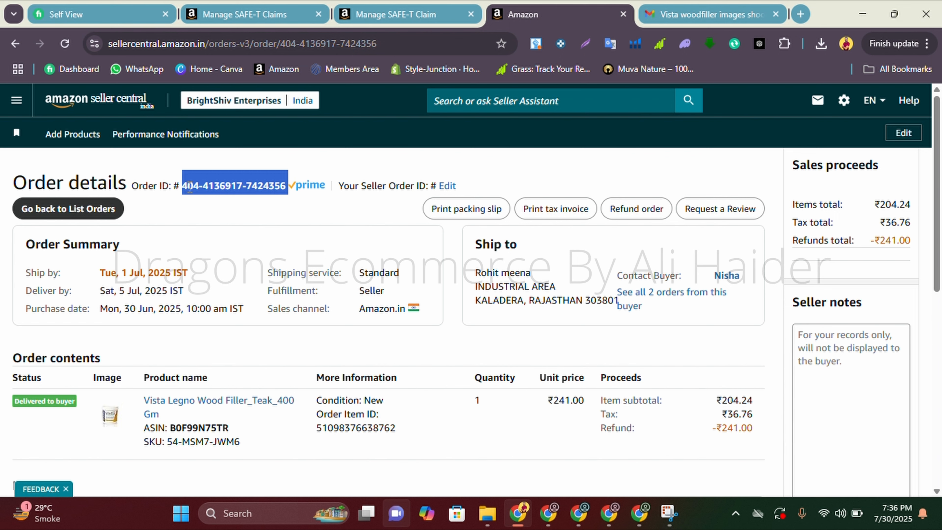
left_click(223, 5)
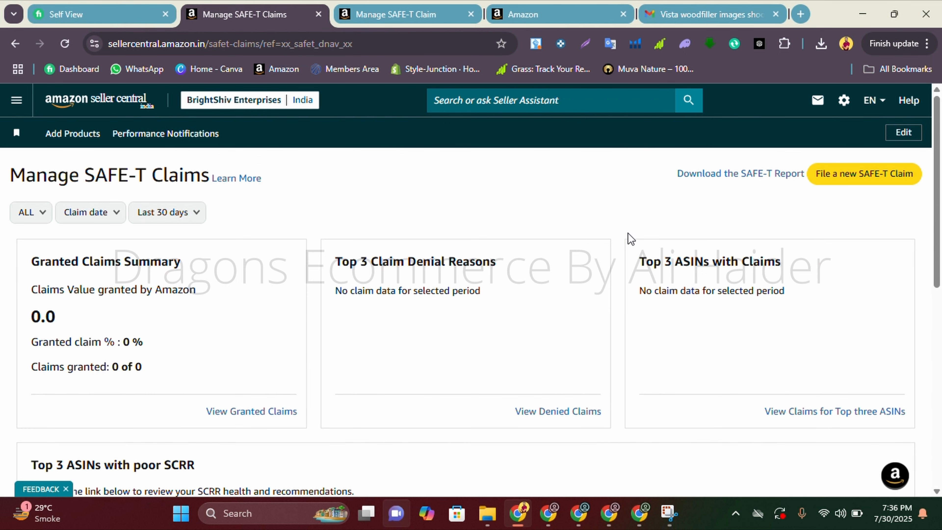
left_click(363, 9)
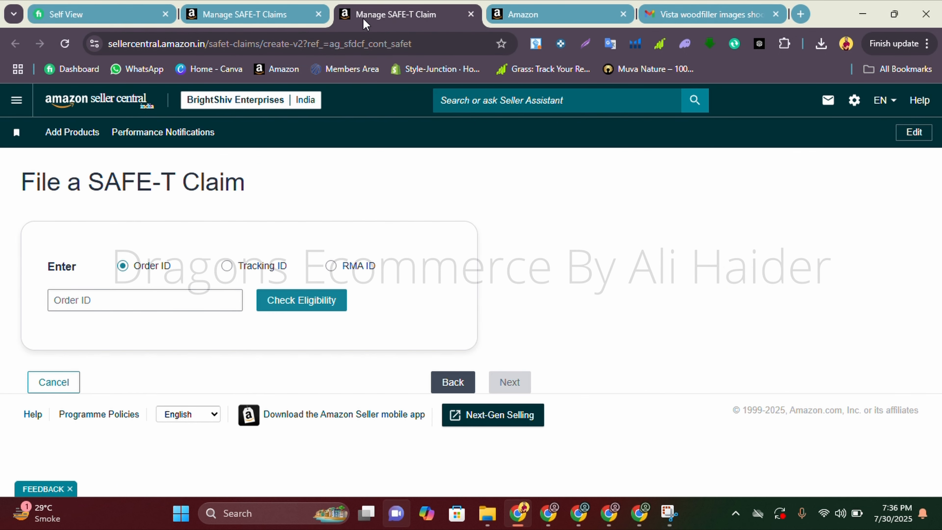
left_click(173, 298)
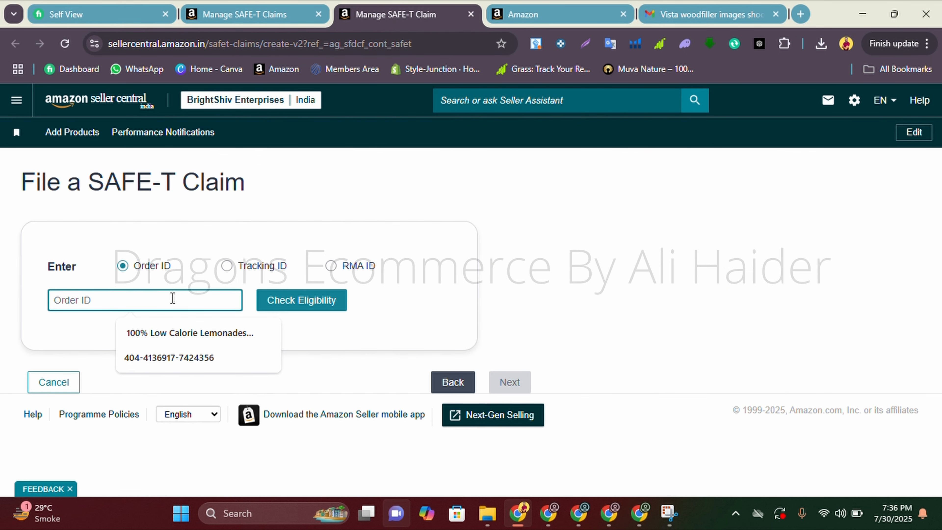
key("Down")
key("Return")
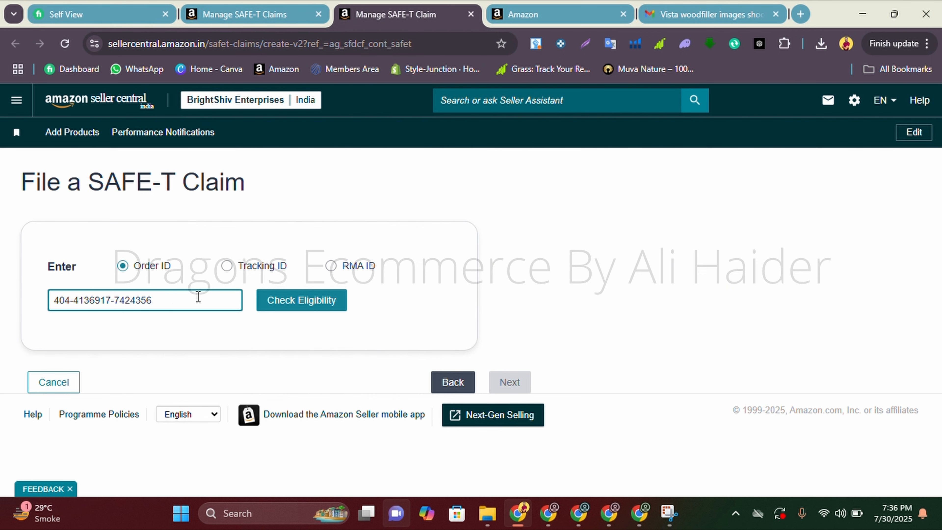
left_click(315, 303)
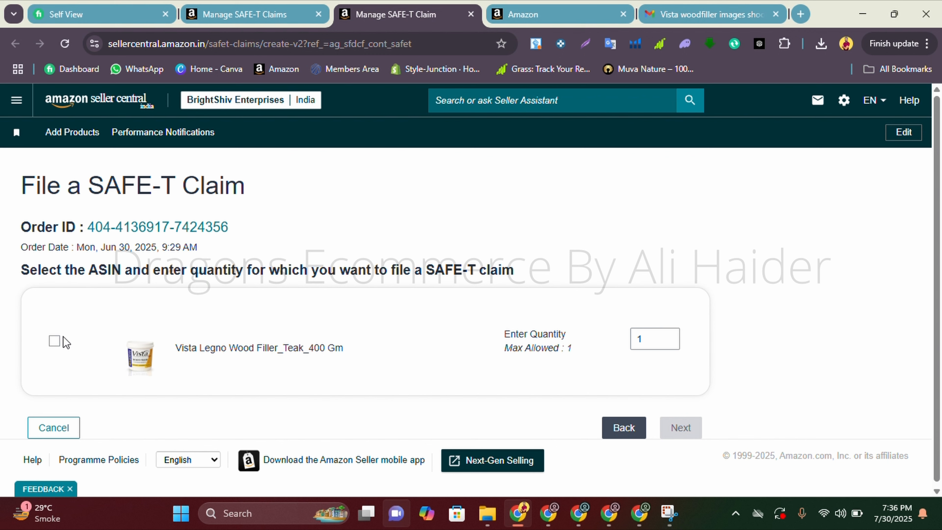
Include the Vista Legno Wood Filler item and submit the claim reason "I received different item/ empty box" with sub-reason "Different item received"
left_click(55, 343)
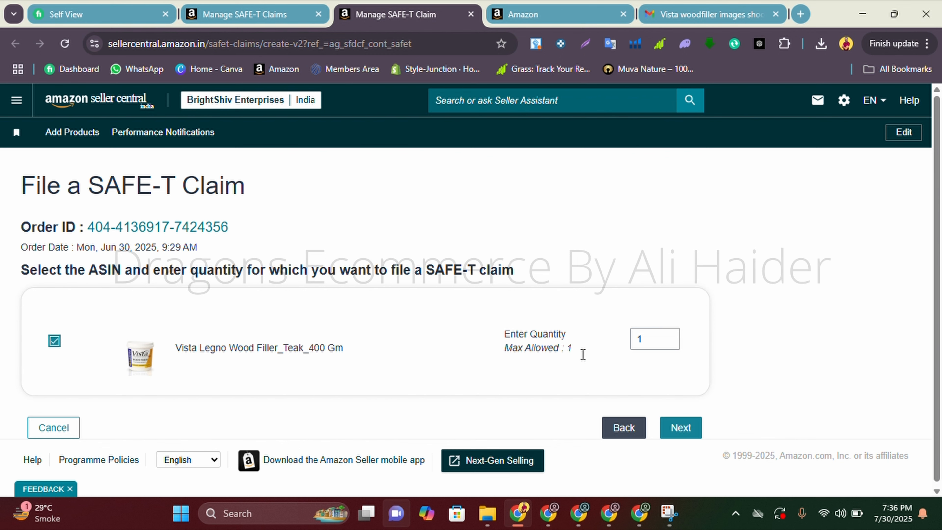
left_click(682, 429)
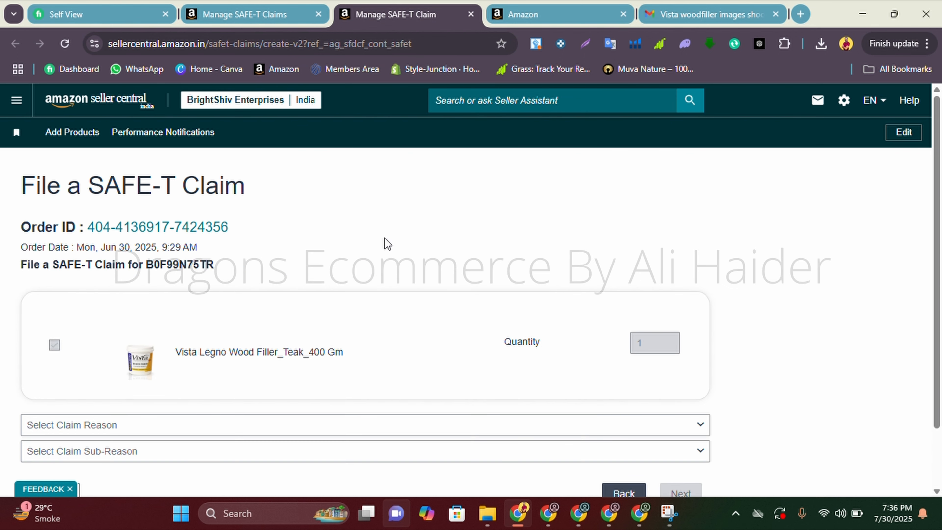
scroll(388, 243, "down", 2)
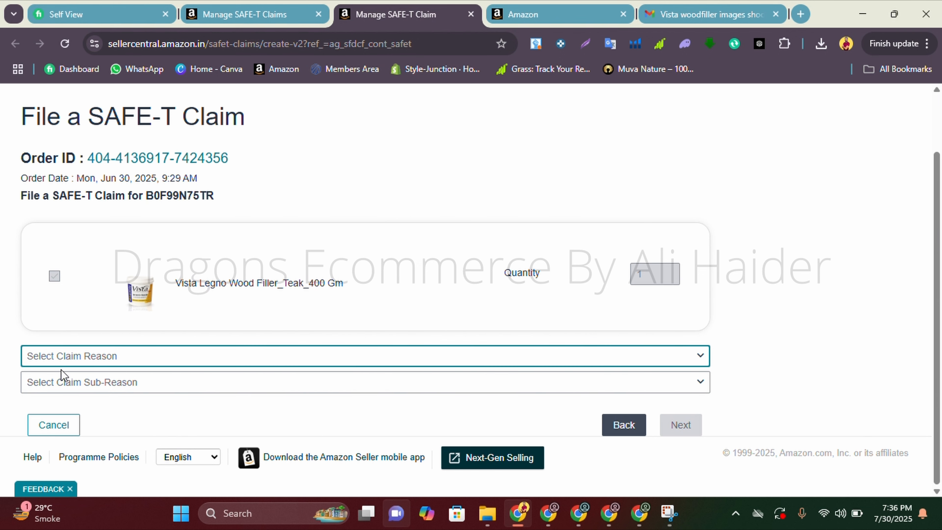
left_click(36, 361)
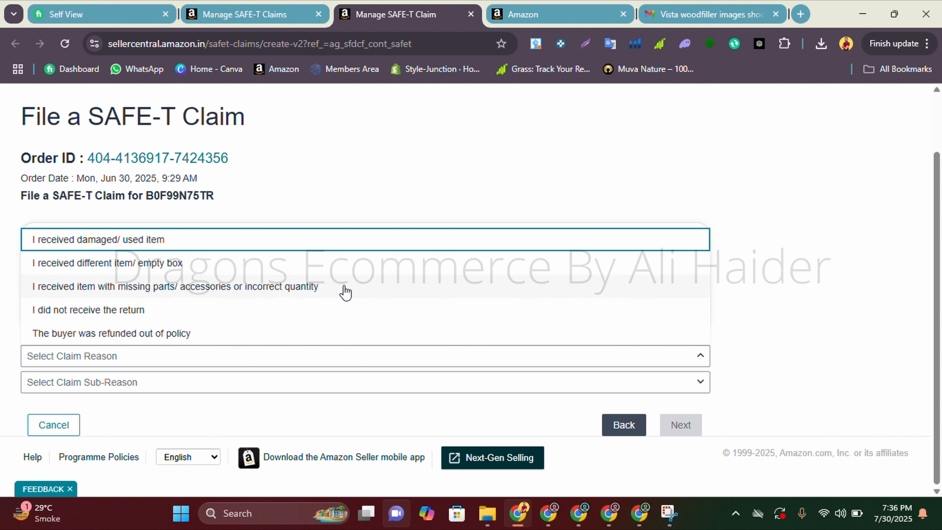
left_click(183, 264)
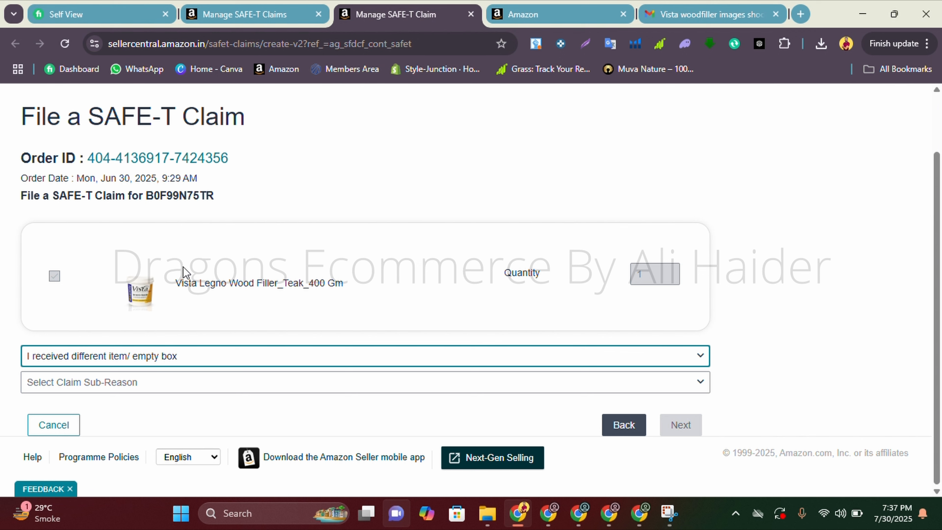
left_click(141, 382)
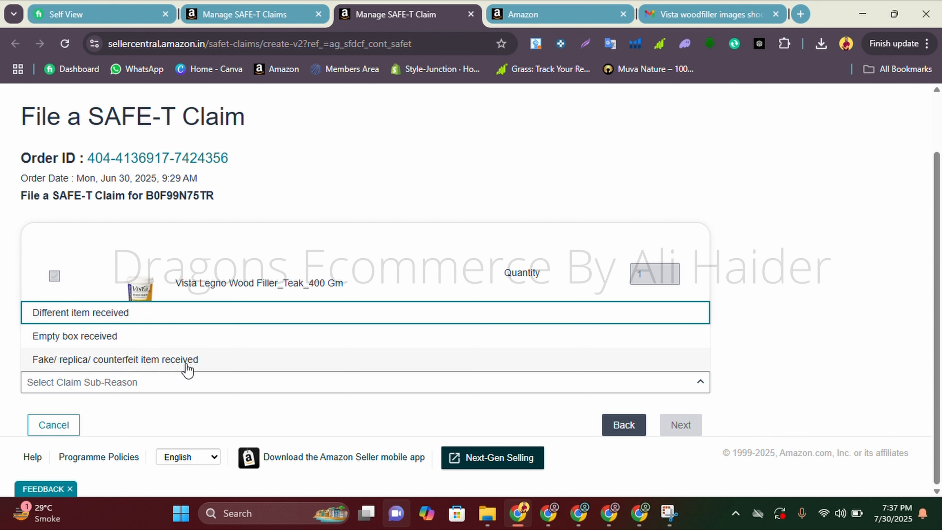
left_click(111, 315)
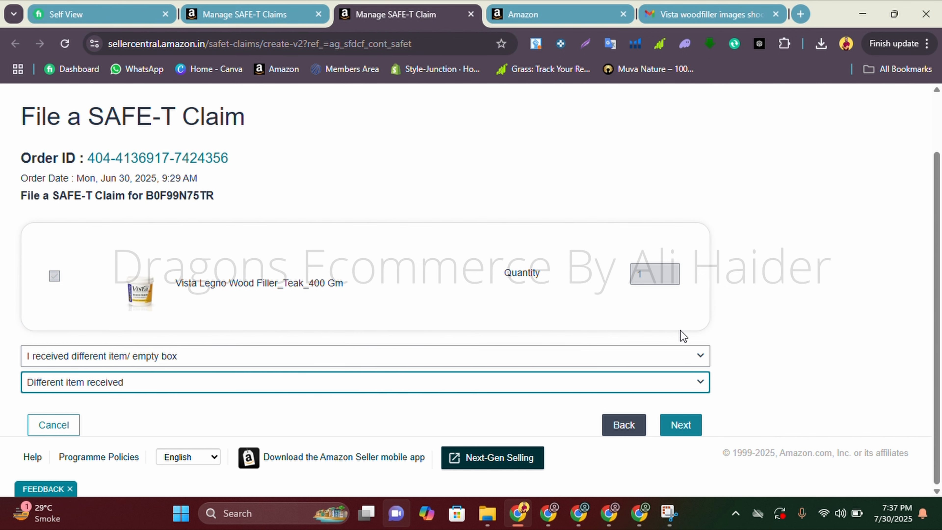
left_click(681, 427)
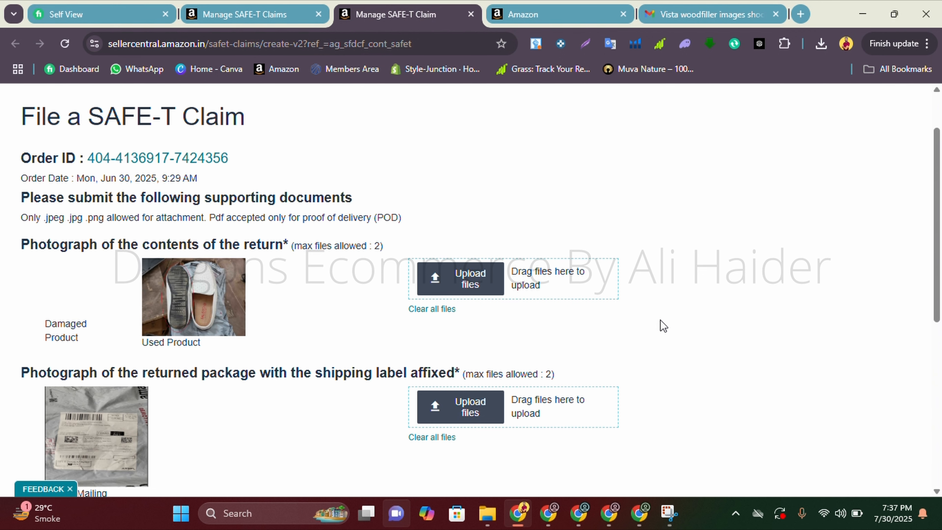
Review the required supporting documents: photos of the return contents, the returned package with shipping label, and the item's serial number
scroll(664, 326, "down", 3)
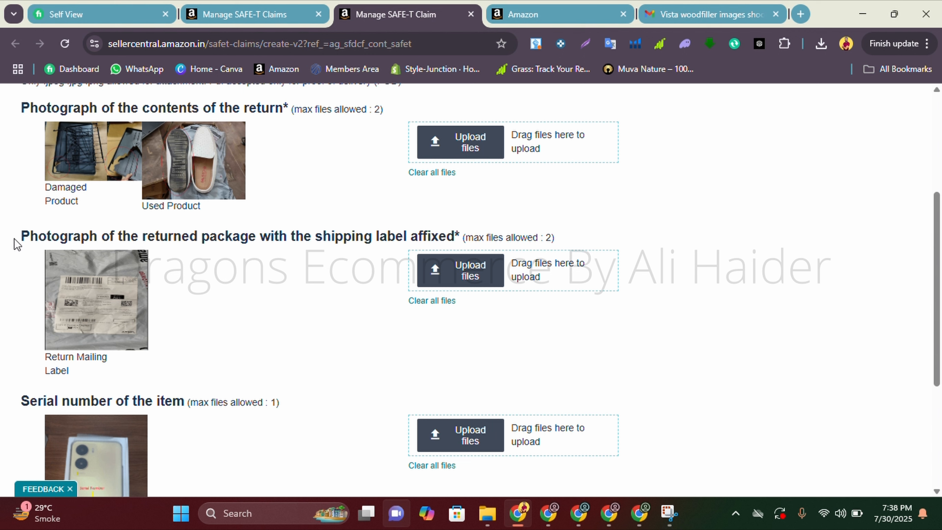
left_click_drag(15, 241, 129, 248)
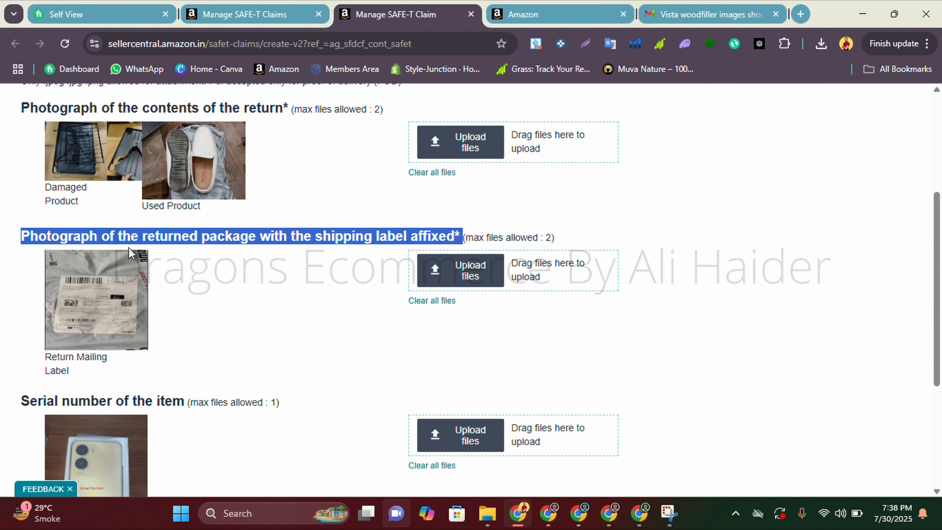
scroll(225, 274, "down", 1)
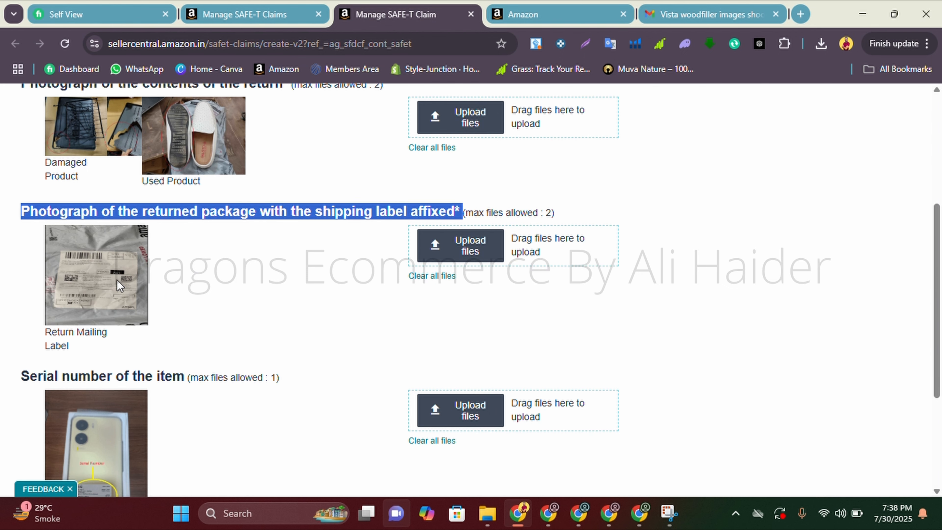
left_click(221, 301)
scroll(220, 301, "down", 3)
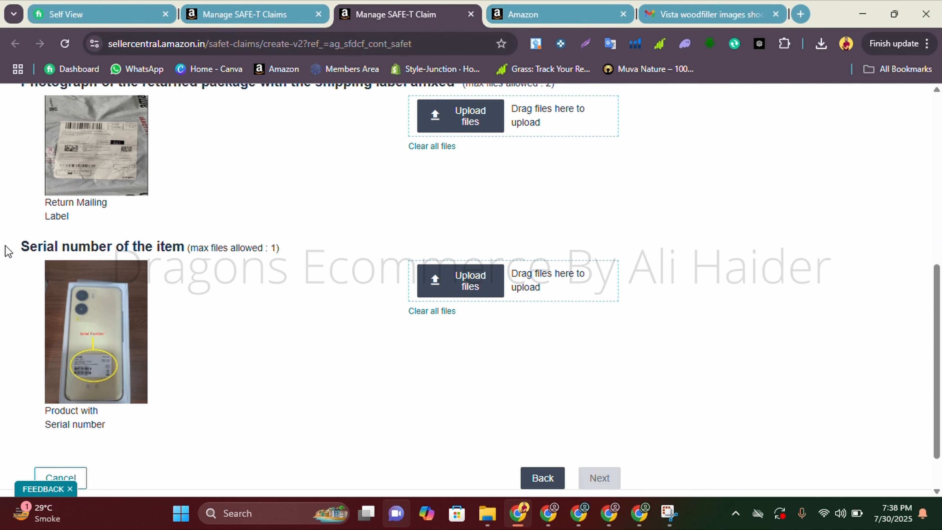
left_click_drag(21, 247, 190, 247)
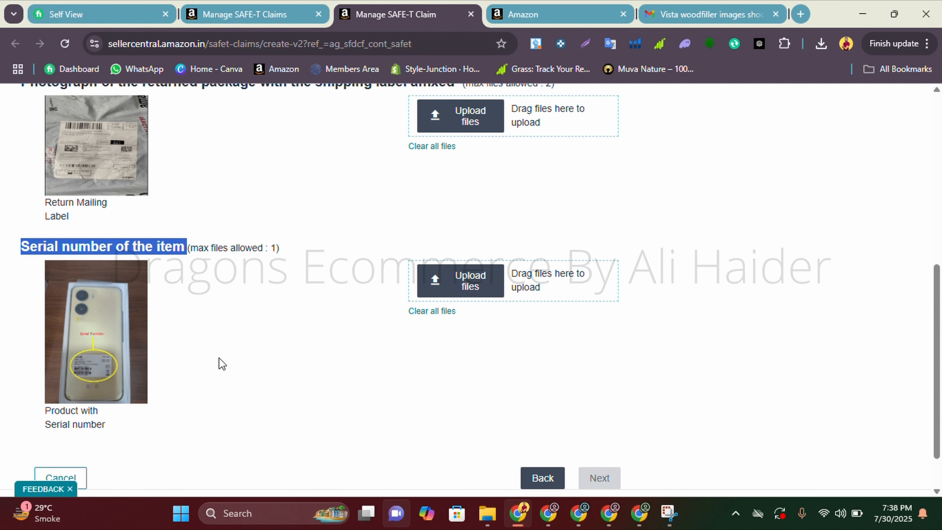
left_click_drag(270, 246, 291, 251)
left_click(301, 263)
scroll(260, 366, "up", 5)
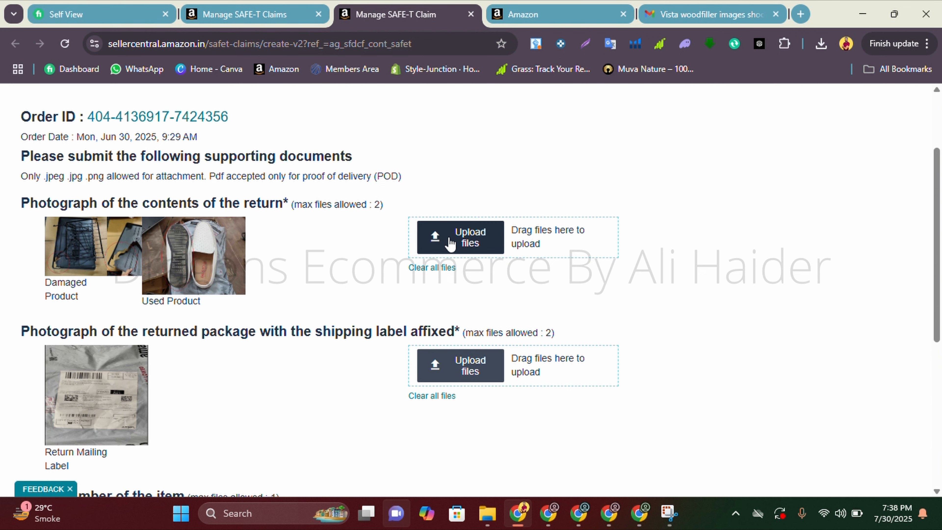
Upload IMG_38480 from the Downloads folder as the photograph of the contents of the return
left_click(486, 234)
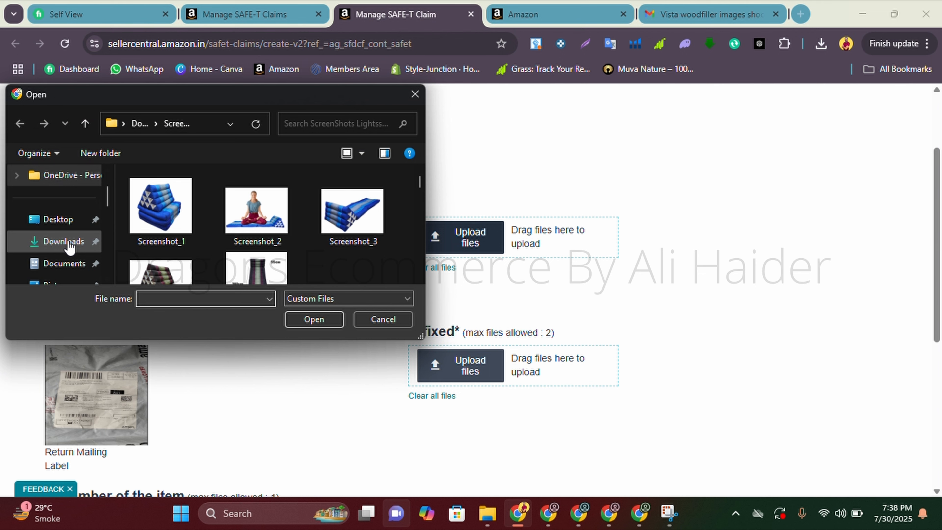
left_click(68, 243)
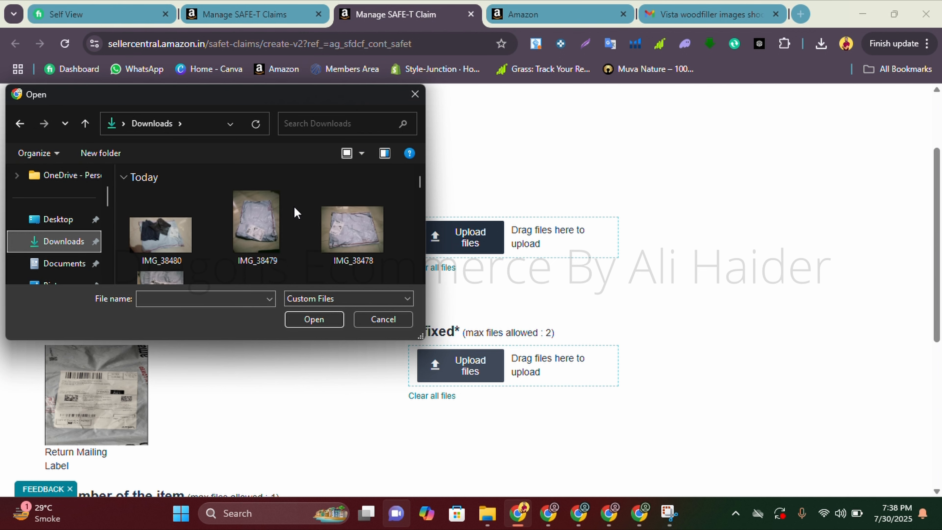
left_click(159, 232)
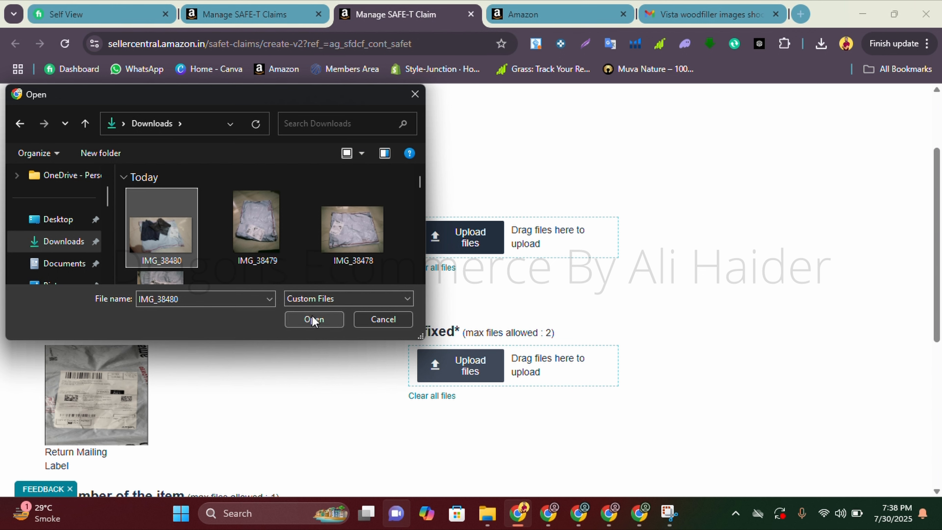
left_click_drag(259, 341, 291, 397)
left_click(321, 382)
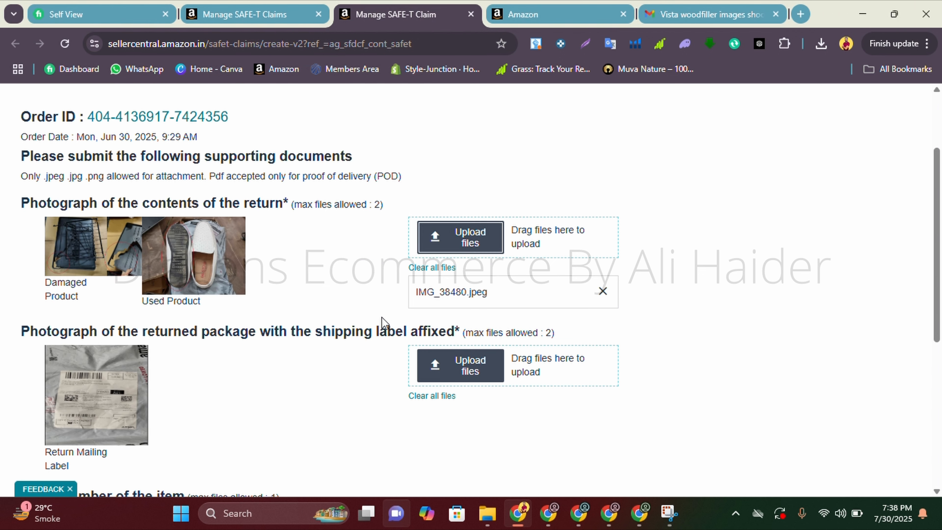
Upload IMG_38479 and IMG_38477 as the photographs of the returned package with the shipping label affixed
scroll(380, 273, "down", 3)
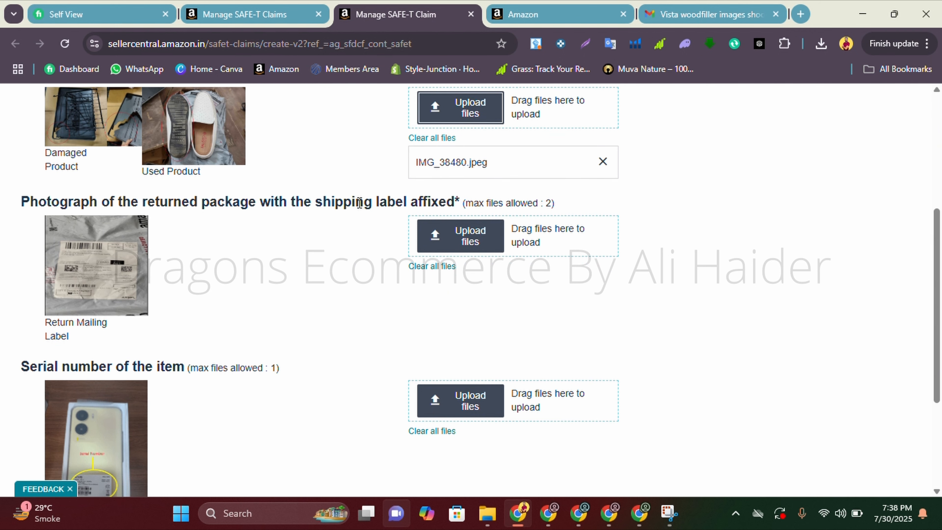
left_click(467, 237)
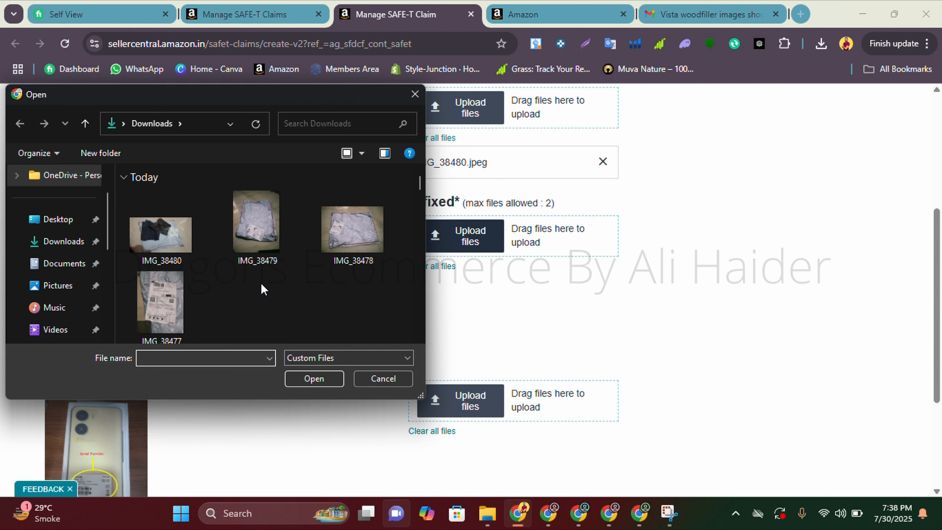
left_click(166, 291)
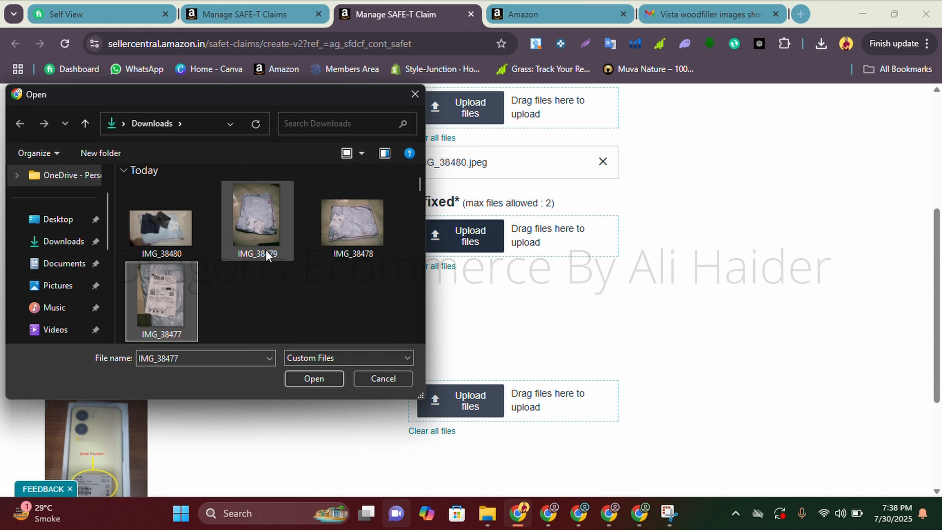
left_click(259, 238, "ctrl")
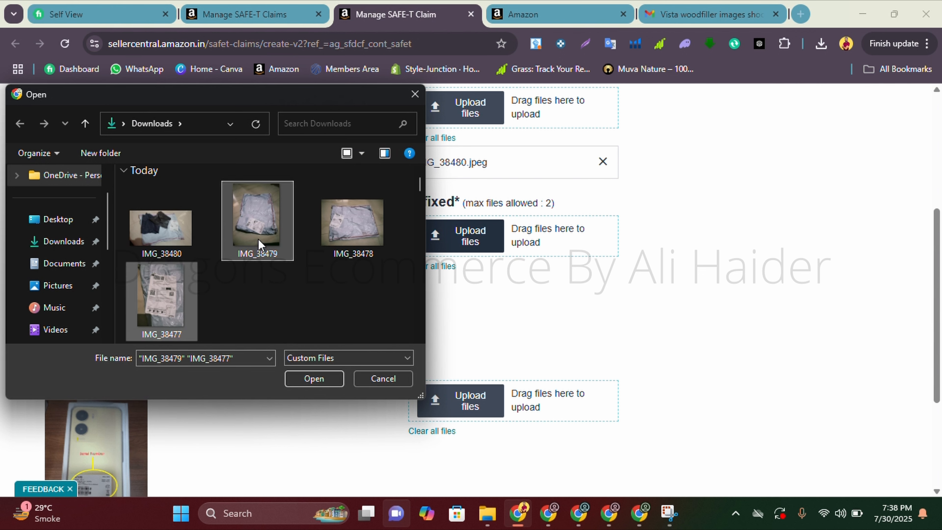
left_click(309, 379)
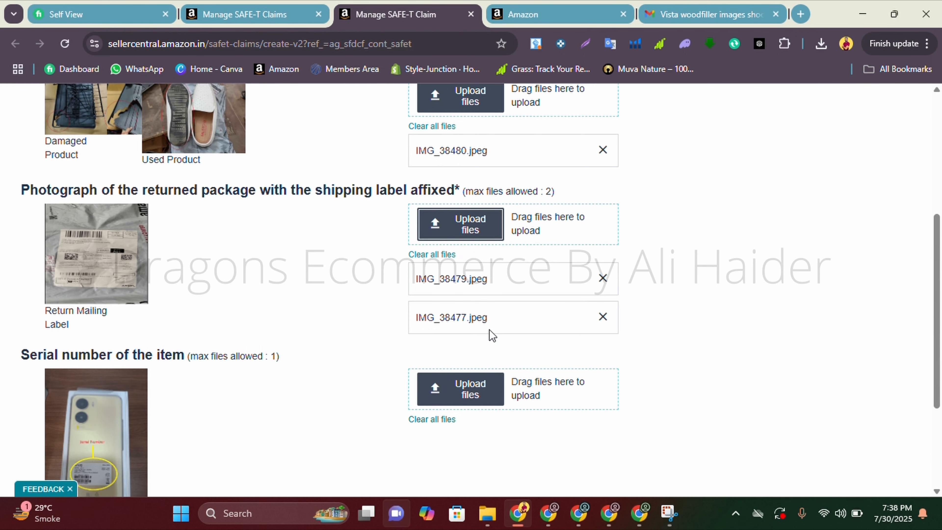
Upload IMG_38477 as the photo for the serial number of the item
scroll(489, 329, "down", 3)
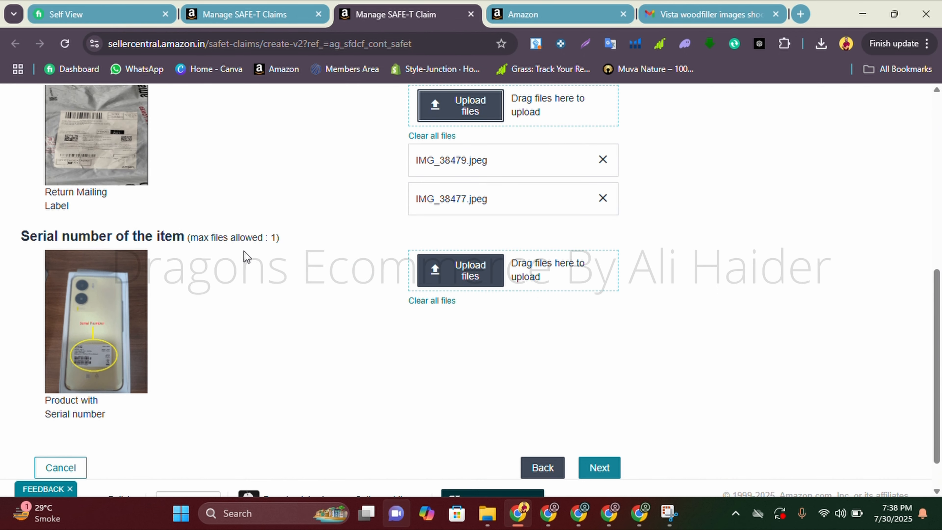
left_click(489, 271)
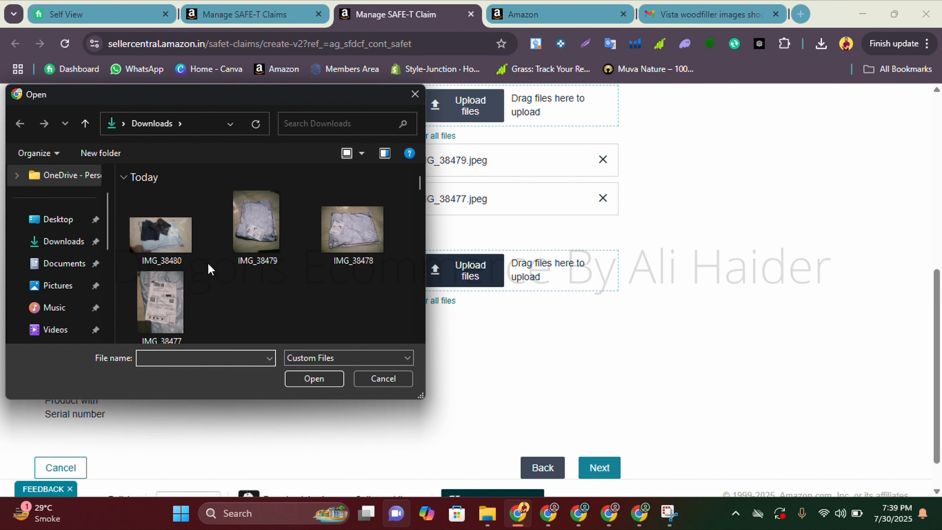
left_click(164, 304)
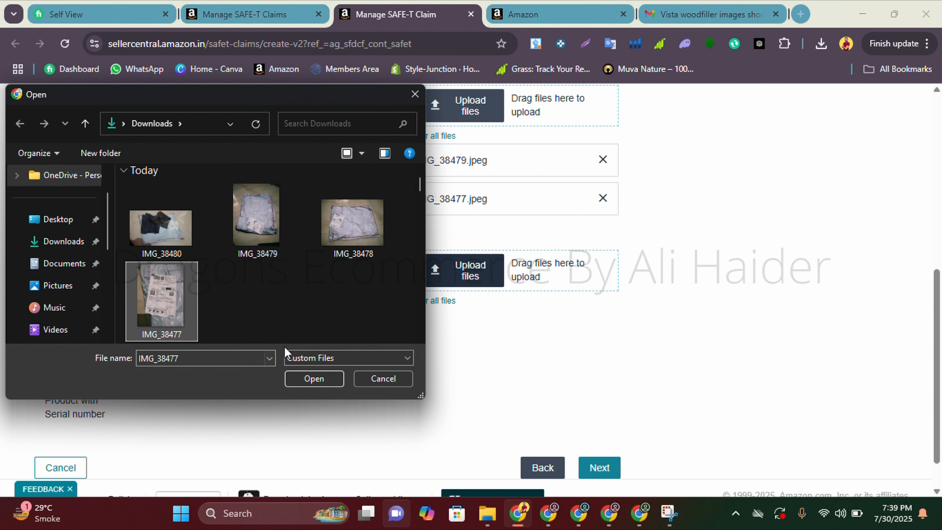
left_click(317, 380)
scroll(416, 366, "down", 1)
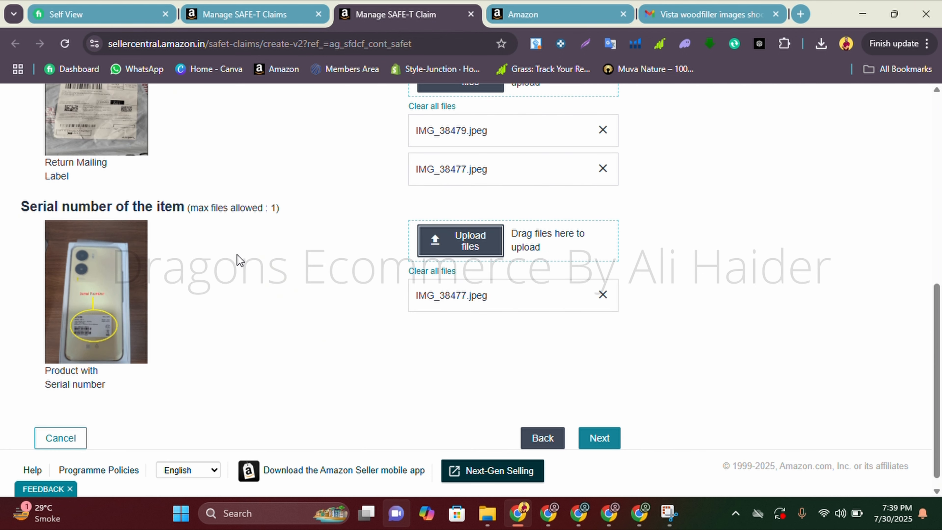
Review the attached files in all three document sections and proceed with the claim
scroll(237, 255, "up", 6)
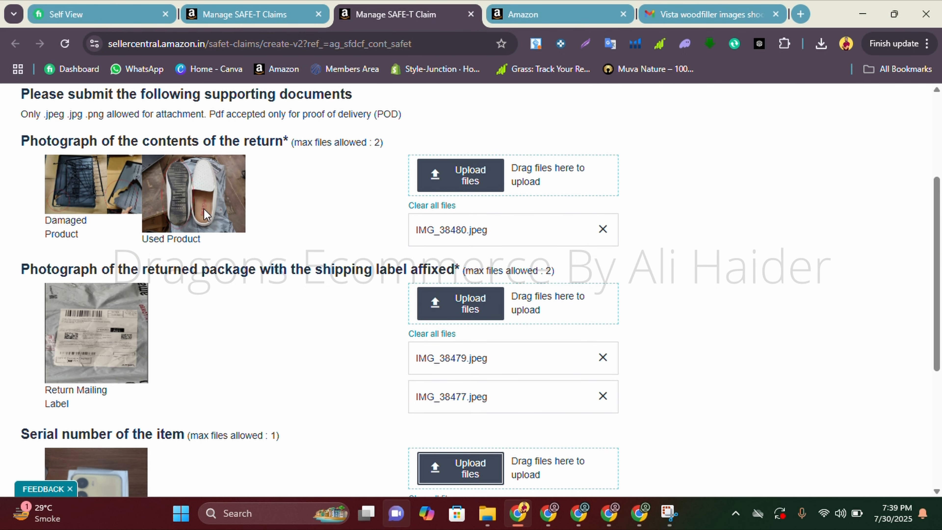
scroll(120, 329, "down", 6)
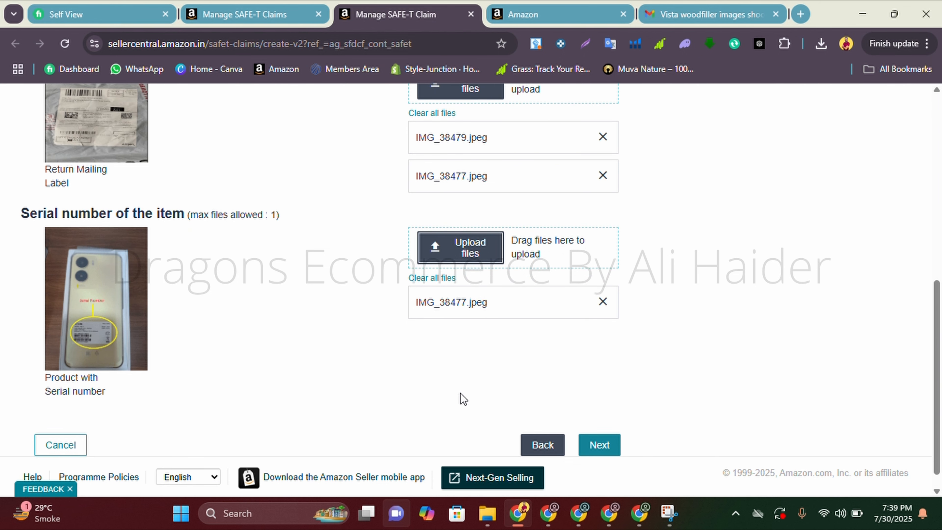
left_click(599, 445)
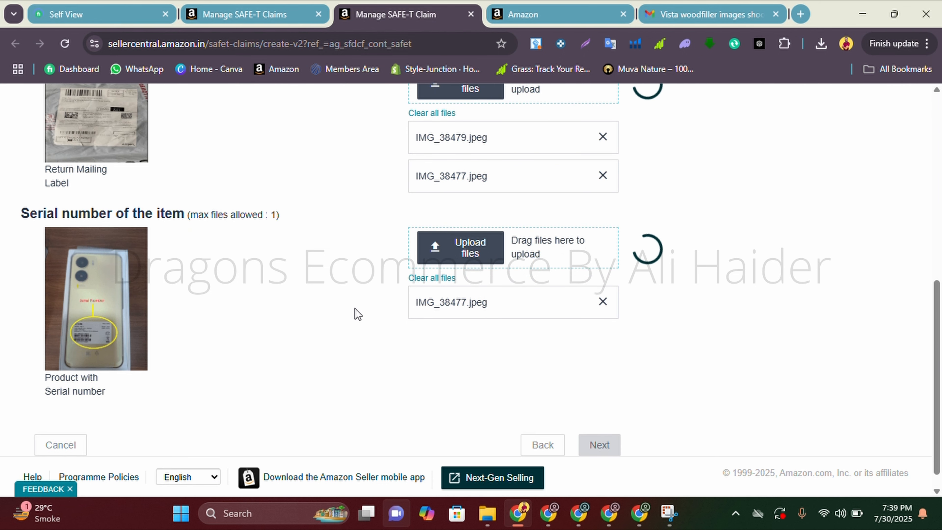
Check the claim's order and item details and accept the declaration that they are true under the SAFE-T Policy
scroll(353, 313, "up", 6)
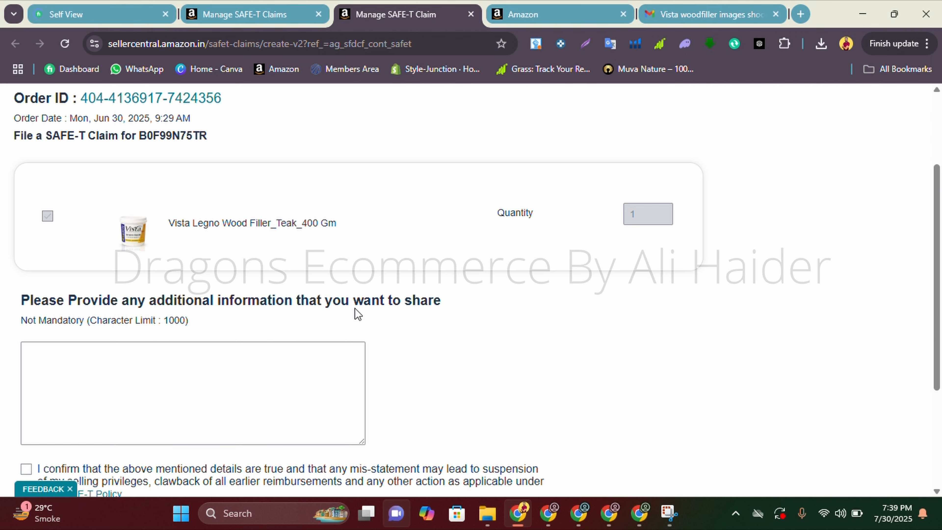
scroll(356, 314, "up", 3)
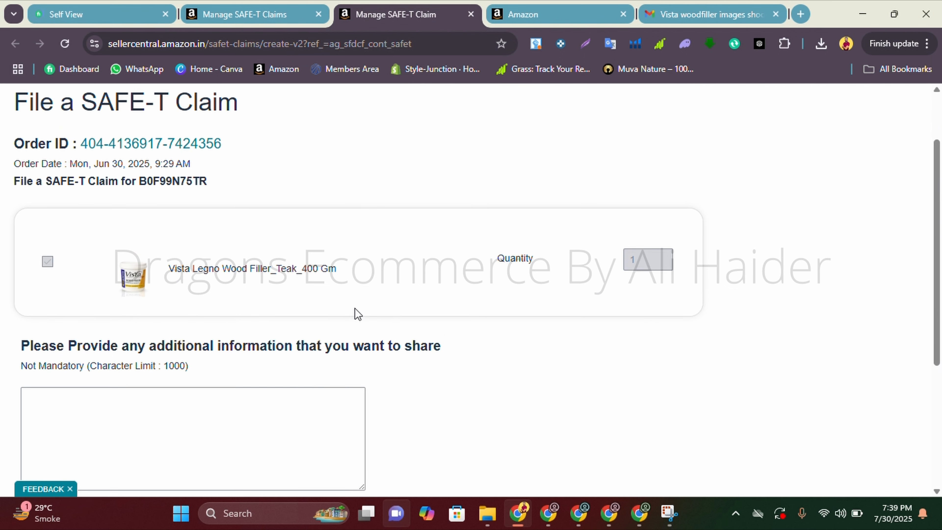
scroll(357, 314, "up", 1)
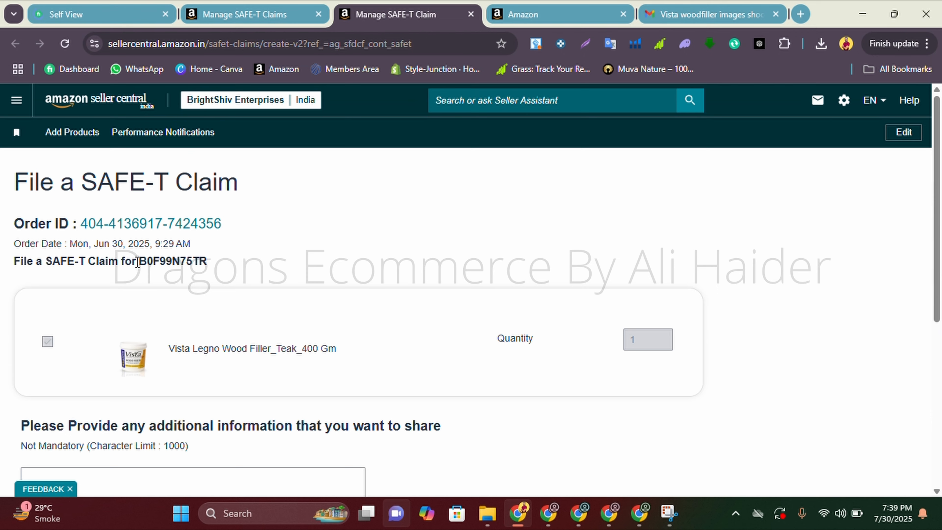
scroll(311, 341, "down", 8)
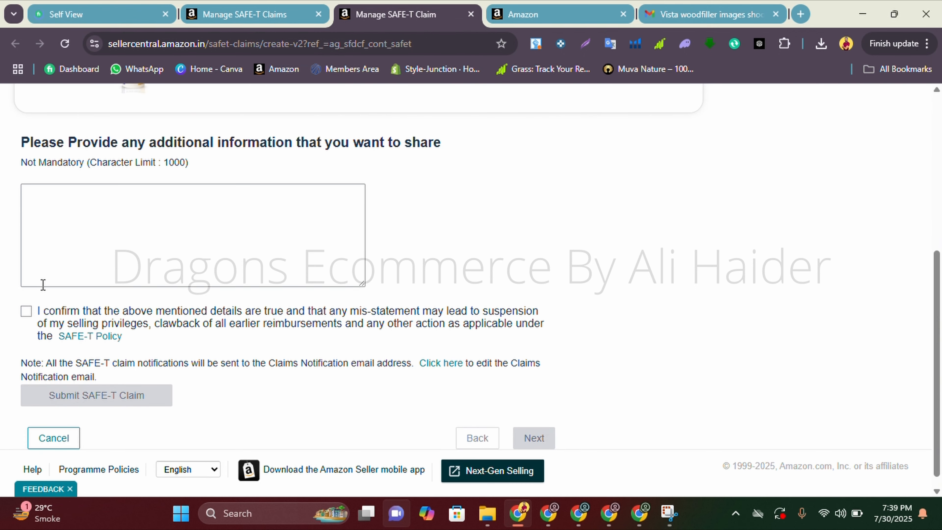
left_click(26, 312)
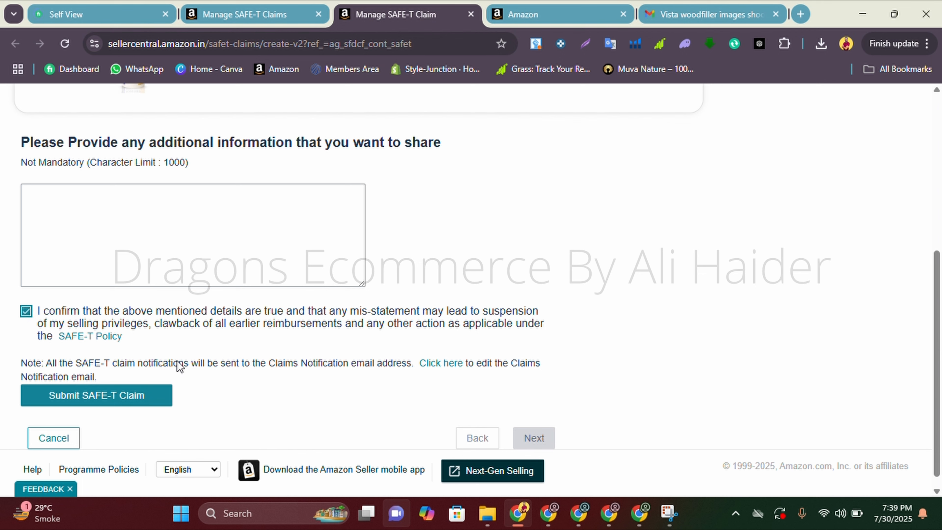
Begin the claim's additional information with the text "I received the duplicate/different item,"
scroll(226, 377, "up", 4)
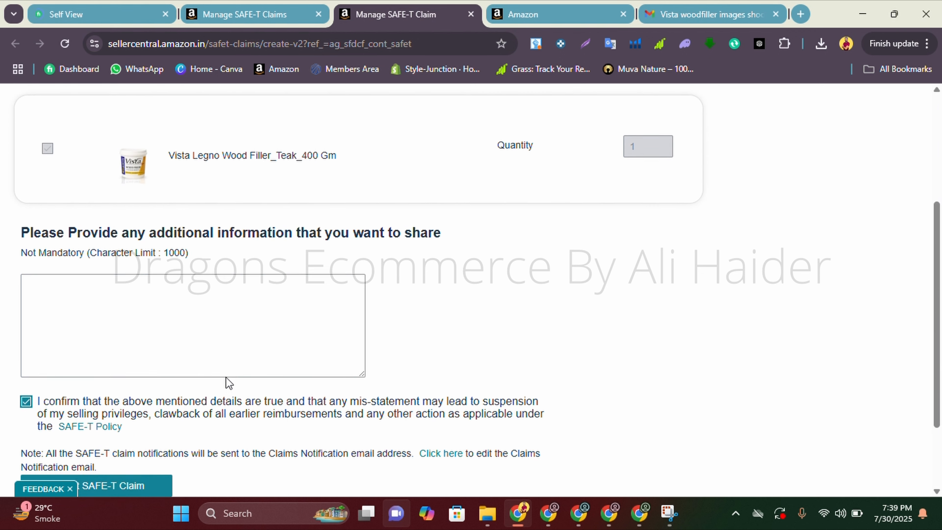
scroll(227, 377, "up", 1)
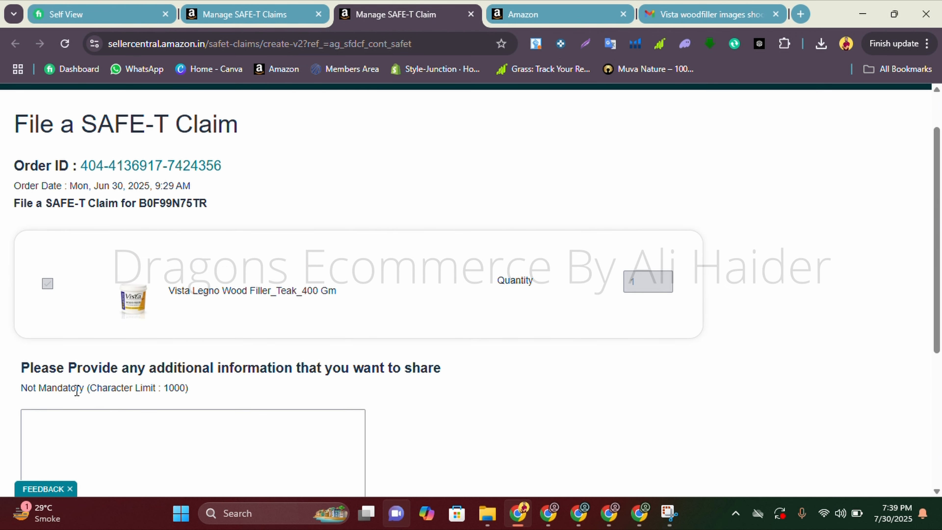
scroll(76, 390, "down", 1)
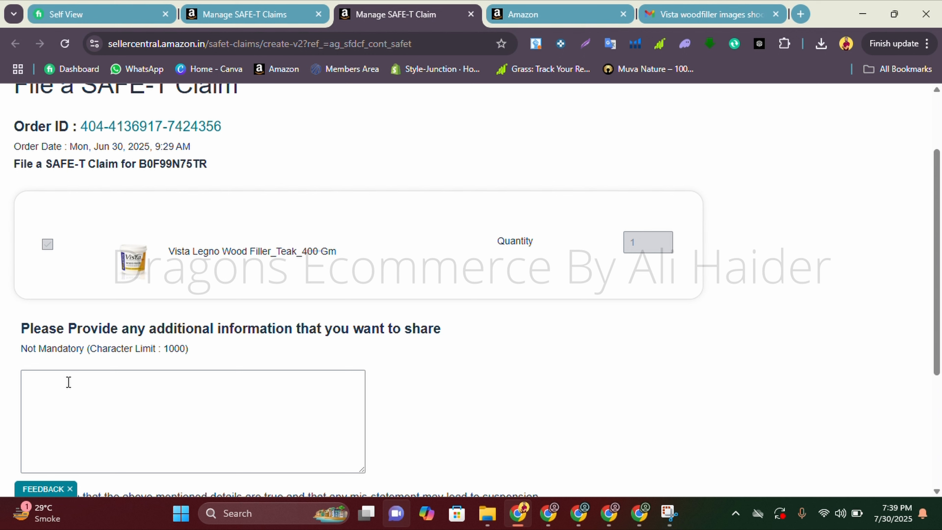
left_click(196, 385)
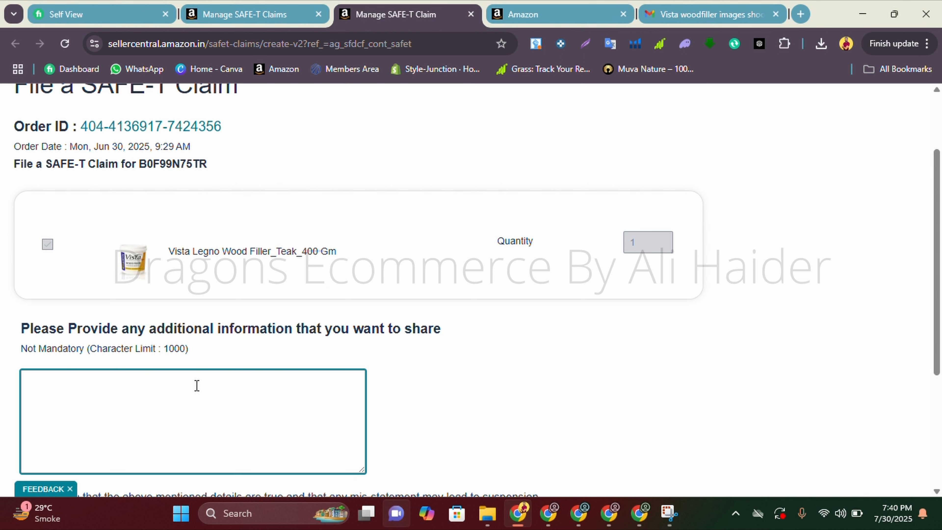
type("I")
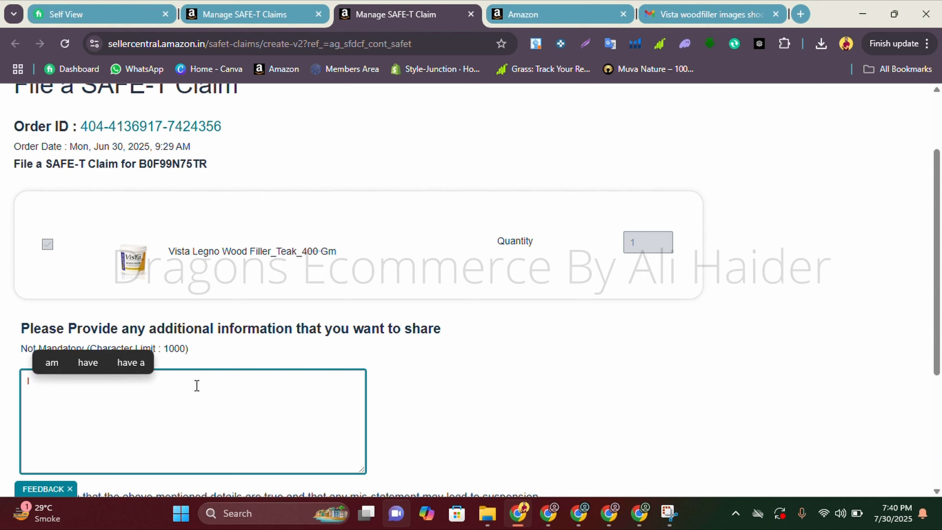
type(" receiv")
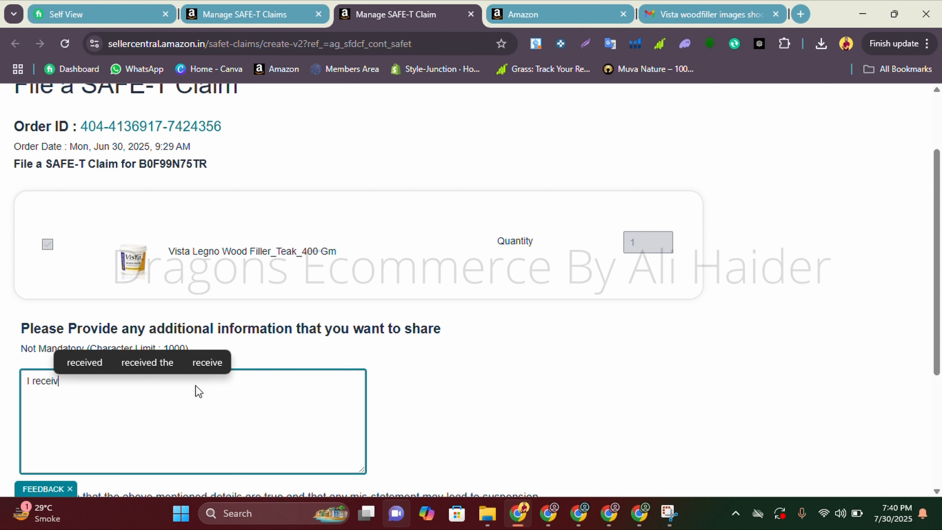
type("ed the du")
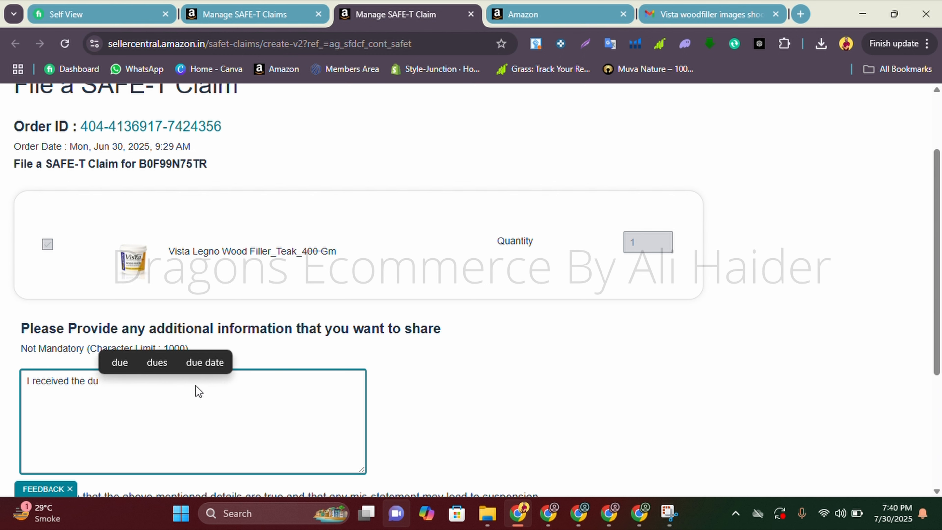
type("pli")
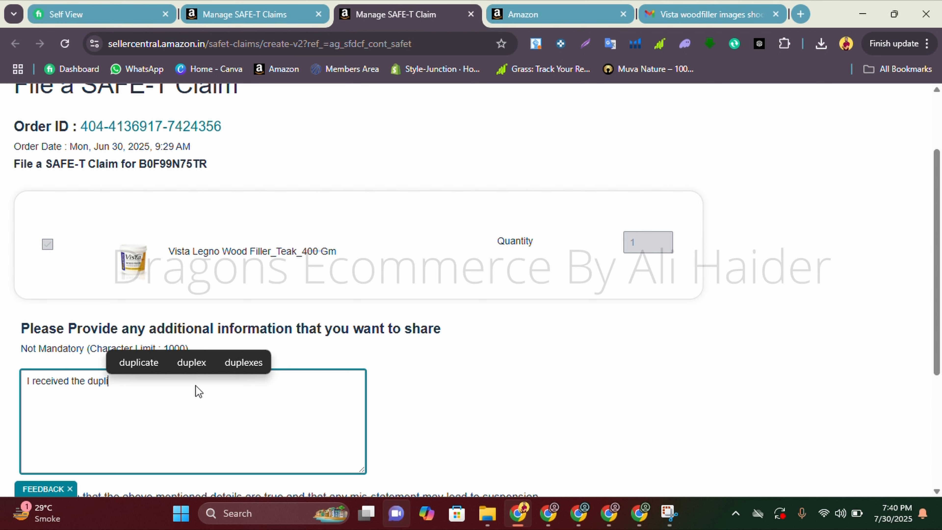
type("cate ")
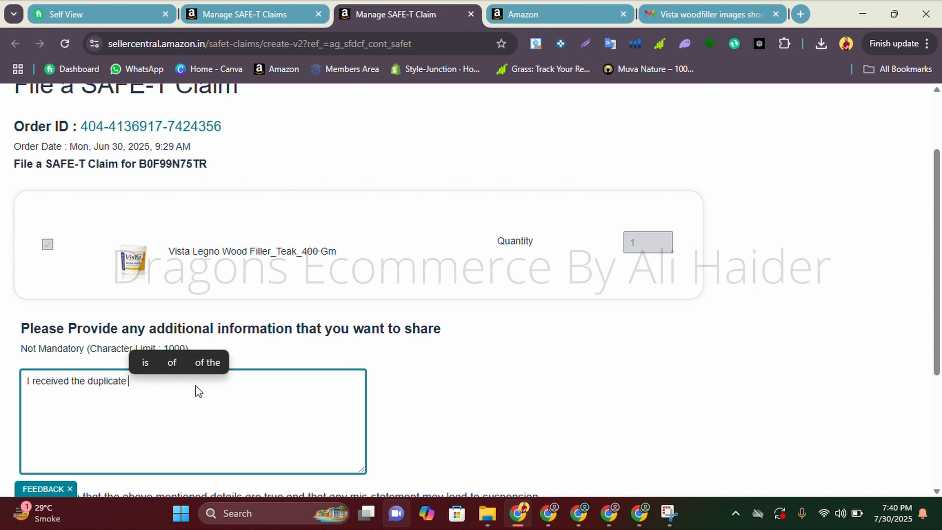
type("or")
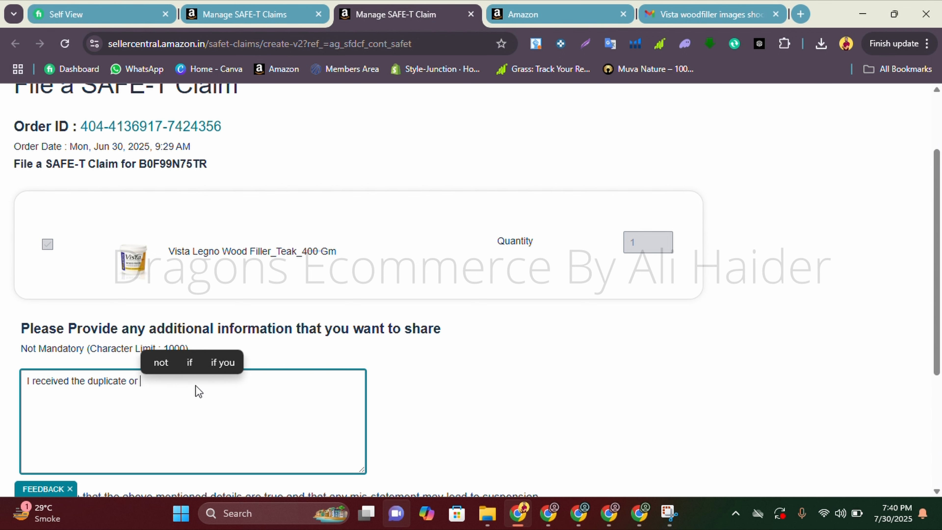
key("BackSpace")
key("BackSpace")
key("BackSpace")
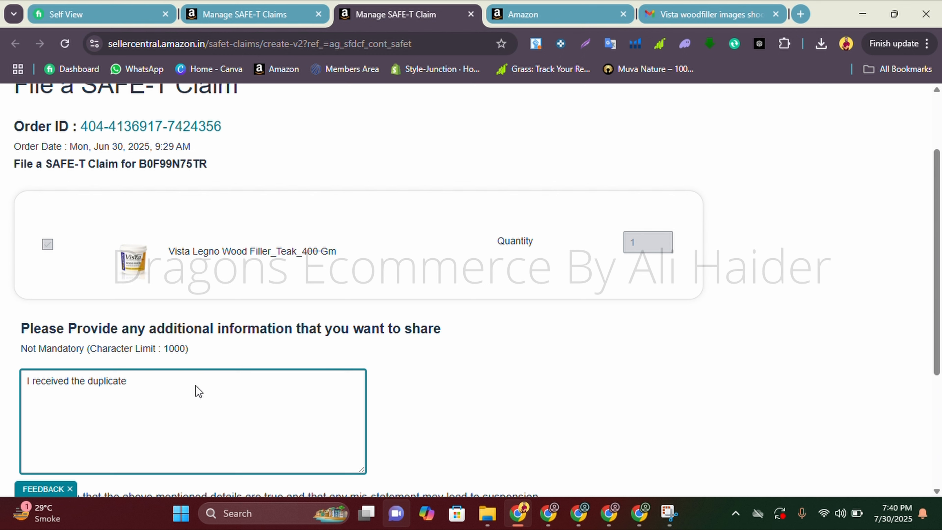
type("/different")
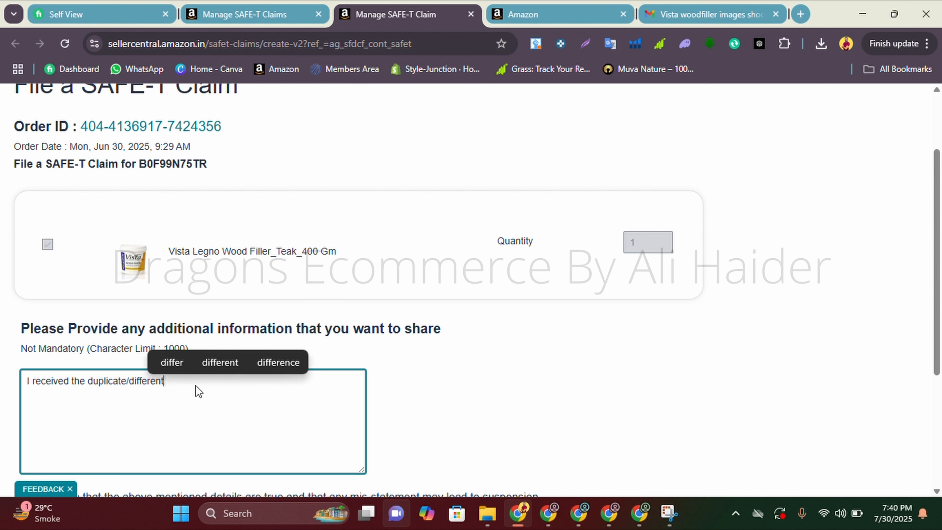
type(" item")
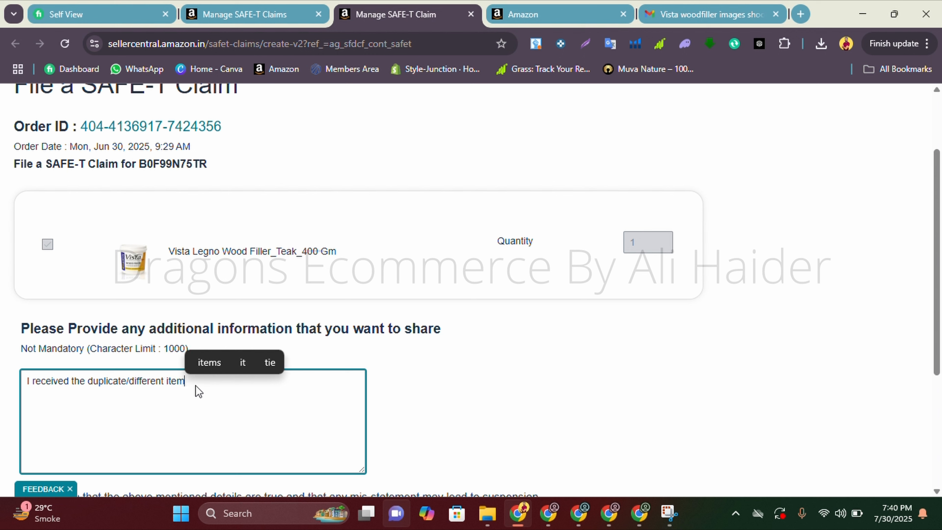
type(" the")
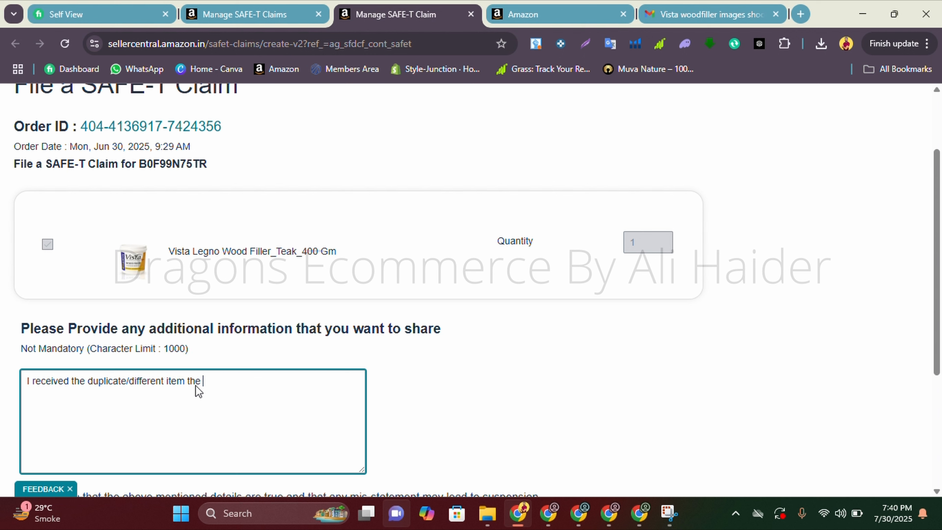
key("BackSpace")
key("BackSpace")
key("BackSpace")
key("BackSpace")
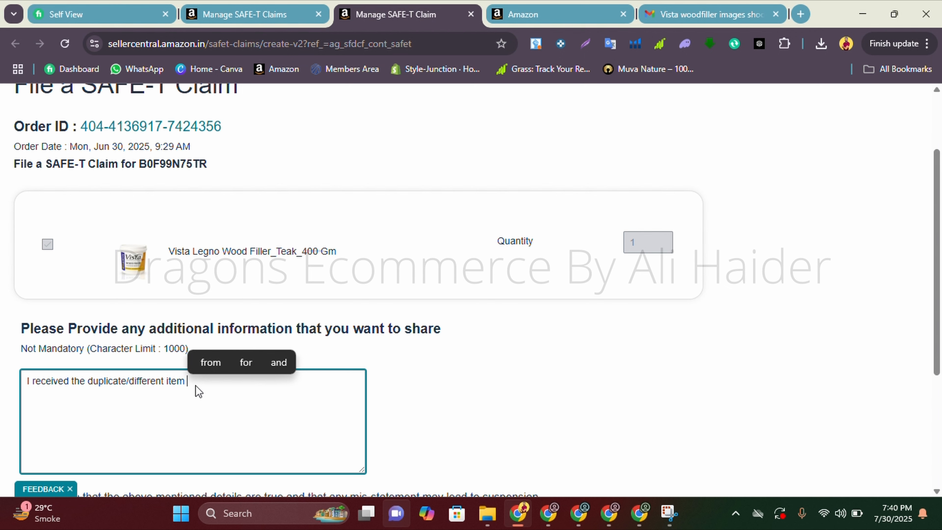
key("BackSpace")
type(",")
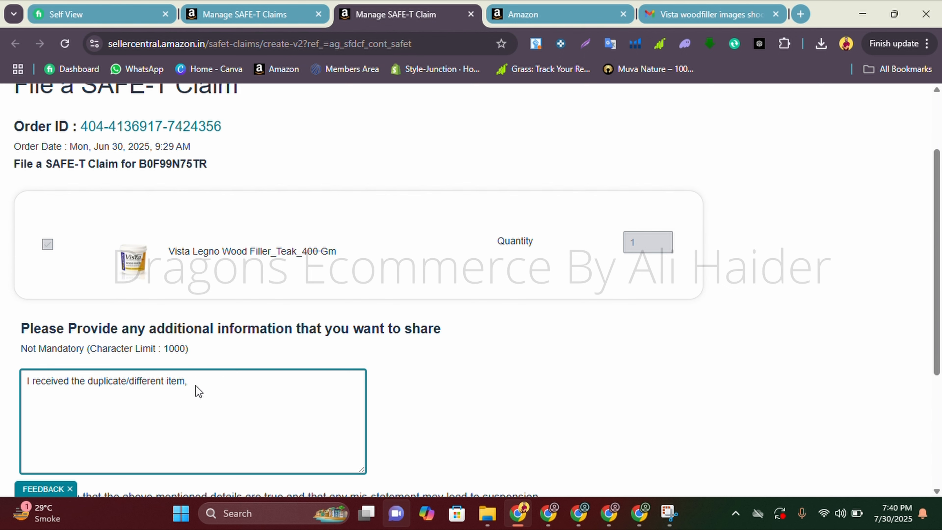
key("ctrl+t")
type("h")
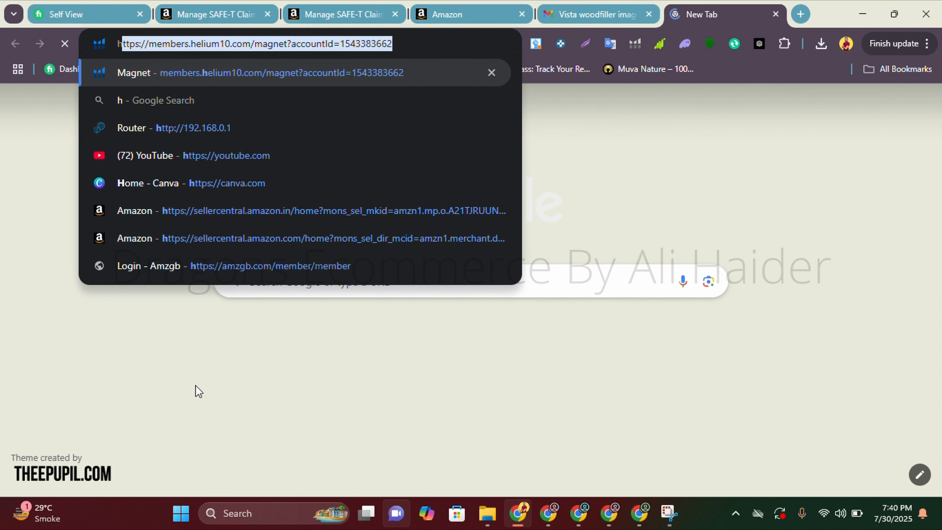
left_click(332, 13)
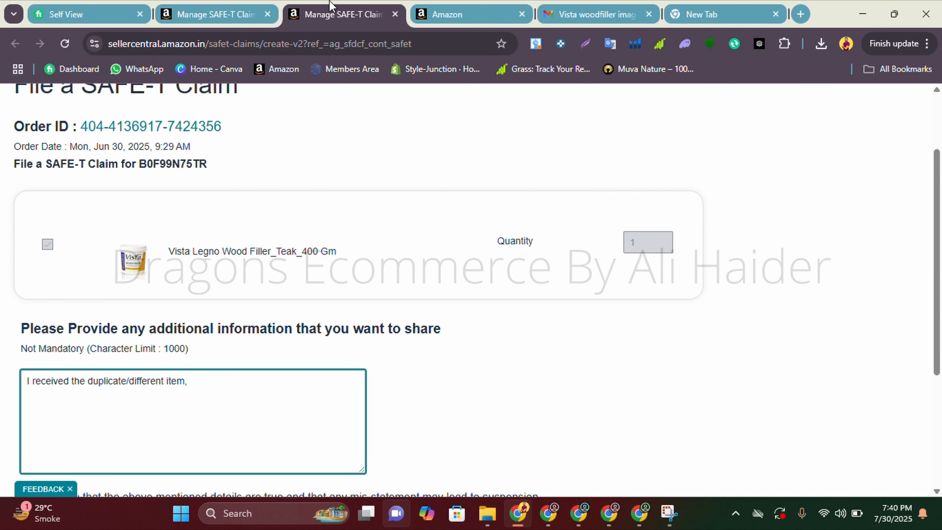
Continue the additional information by stating "The actual item was Wood filler 400 gram"
type("The ac")
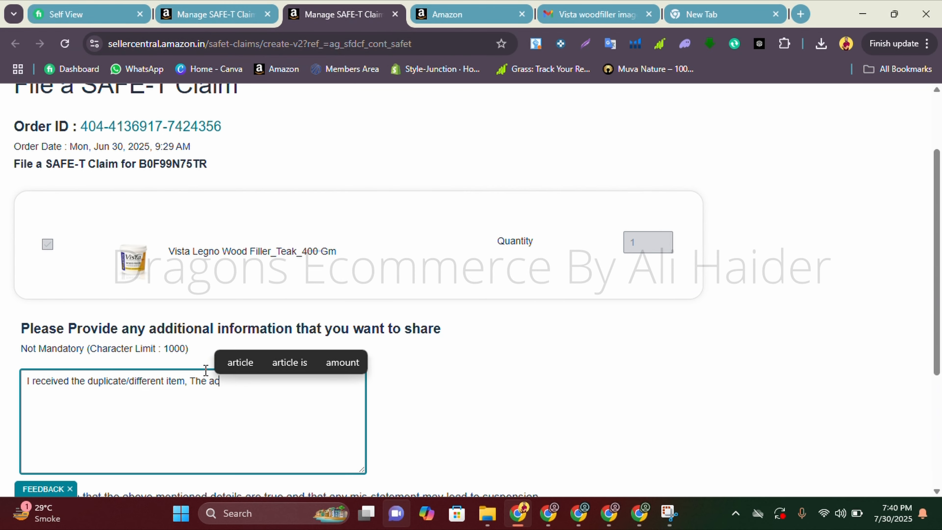
type("tul")
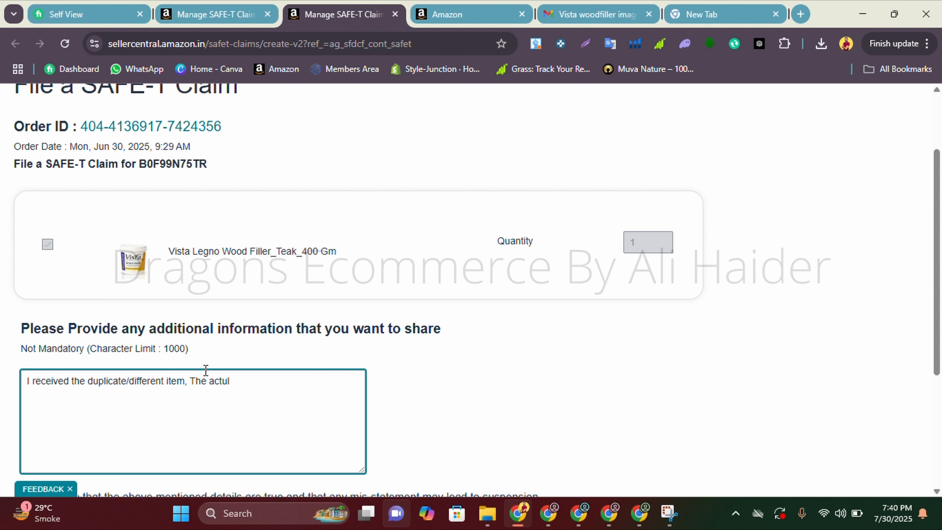
key("BackSpace")
type("al ")
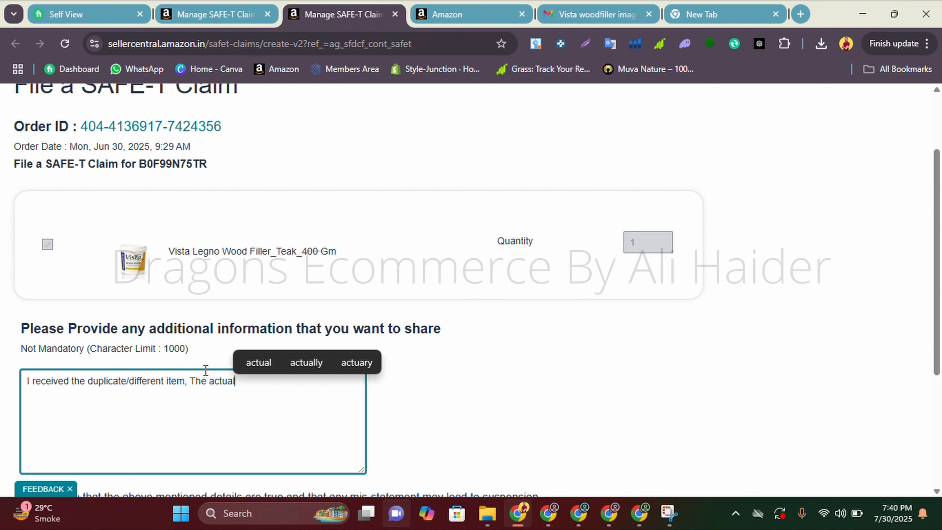
type("item ")
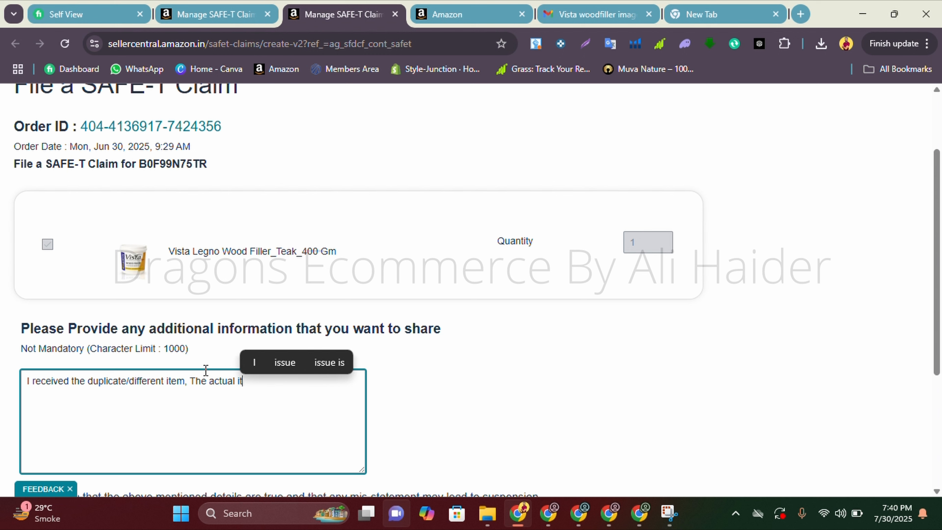
type("was ")
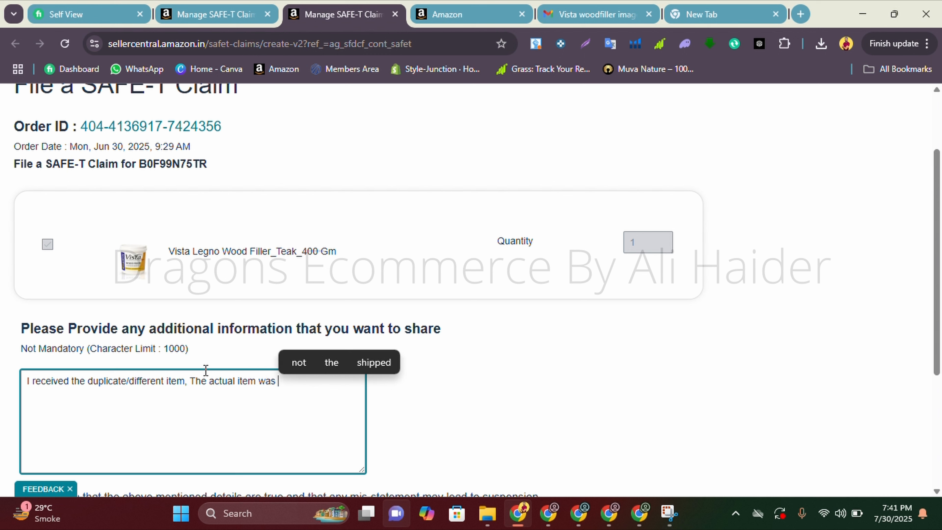
type("Wood")
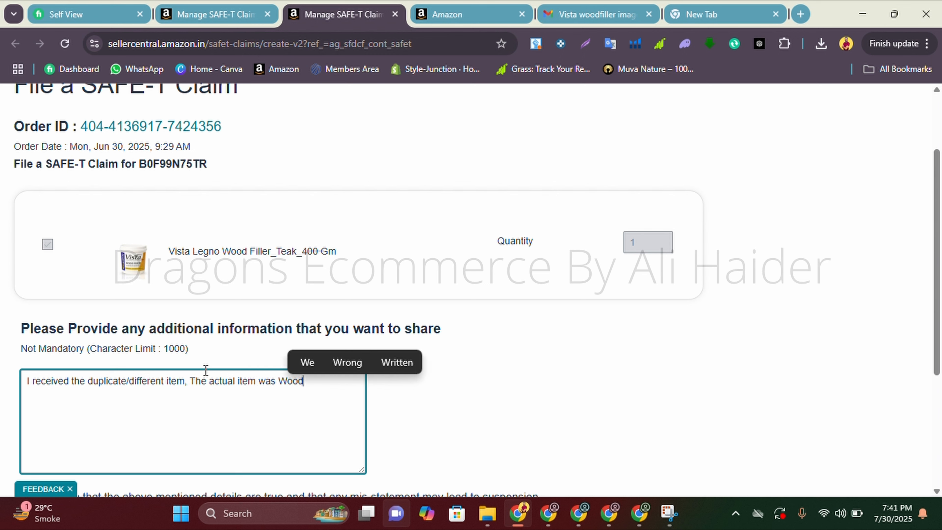
type(" filler")
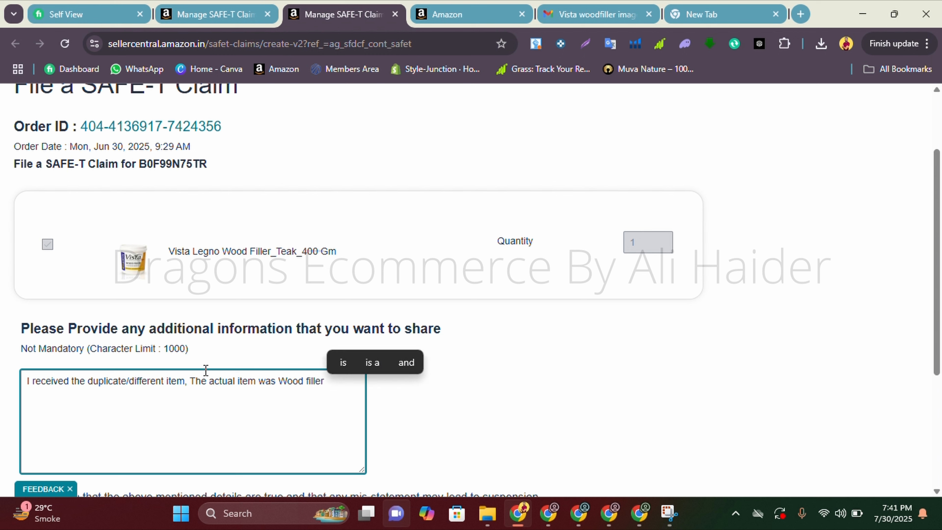
type(" 400")
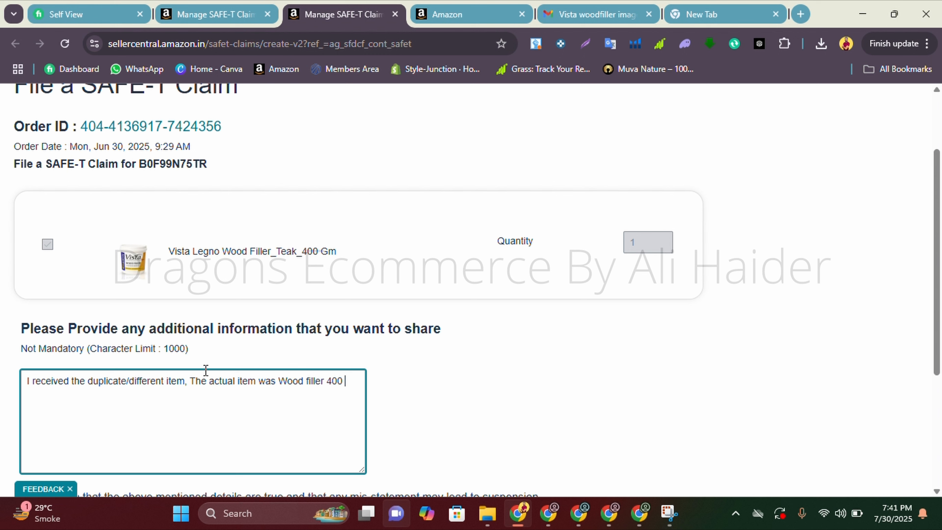
type(" gra")
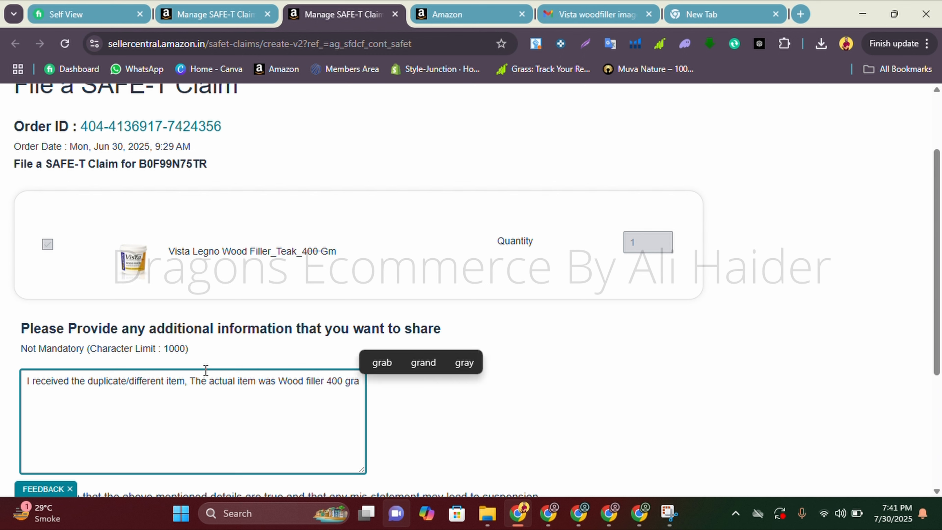
type("m b")
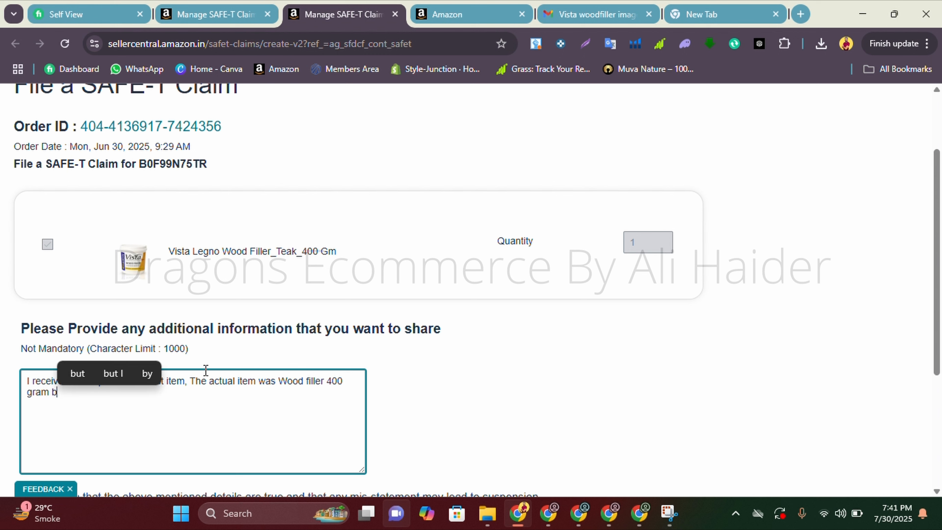
Complete the additional information with "but when they return I only receive a piece of cloth"
type("ut when thy")
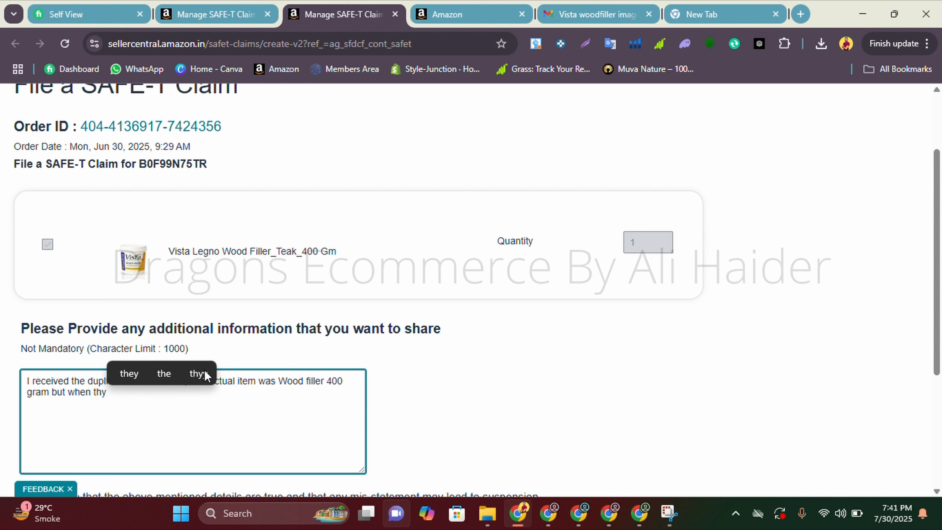
key("BackSpace")
type("ey r")
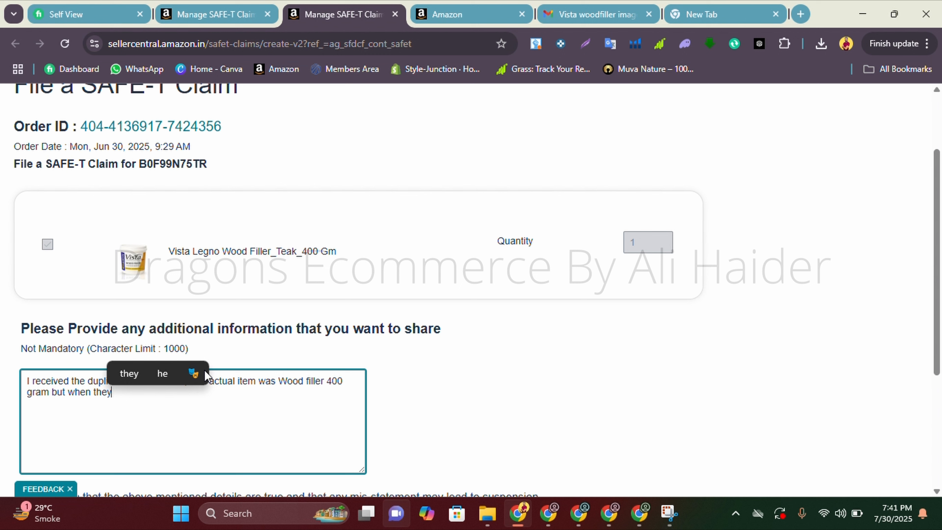
type("e")
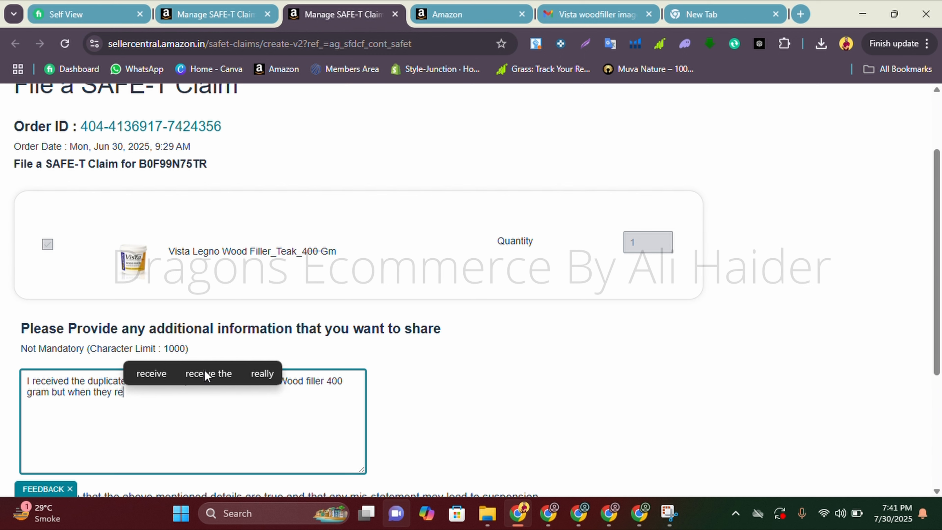
type("turn ")
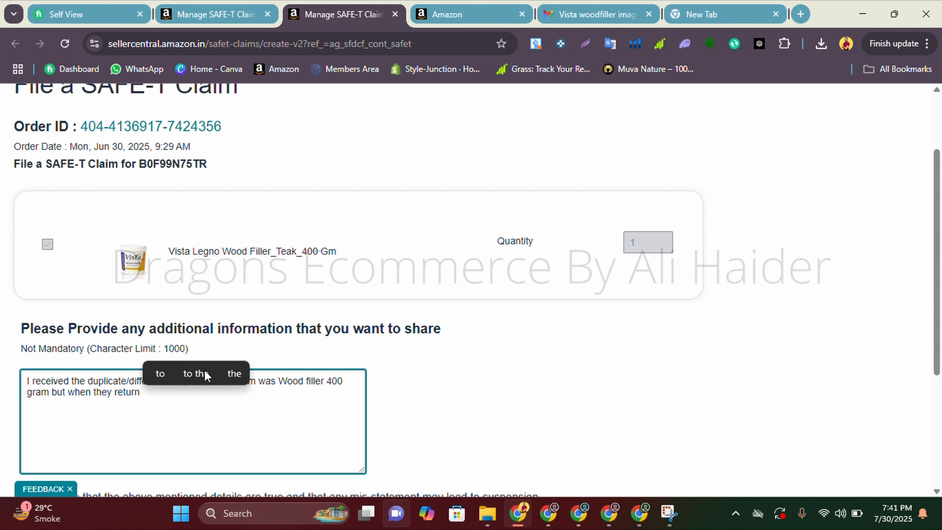
type("I on")
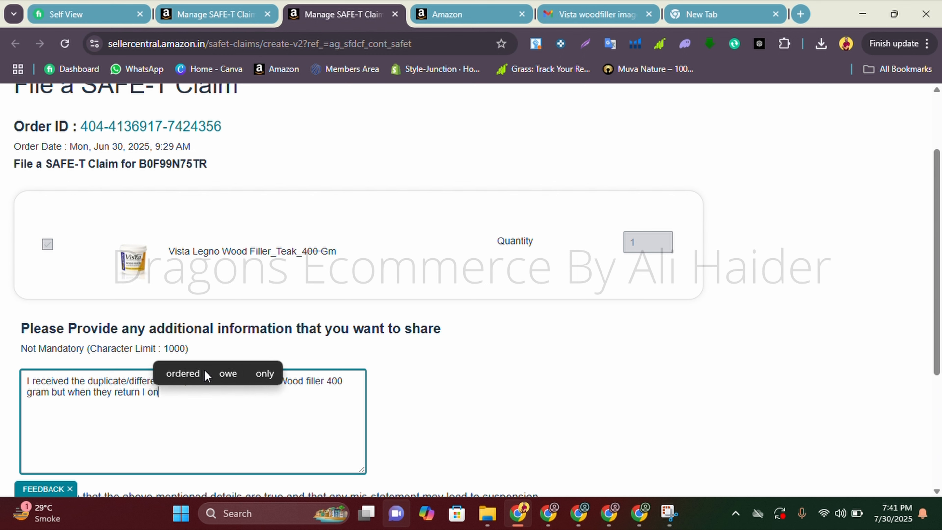
type("ly recei")
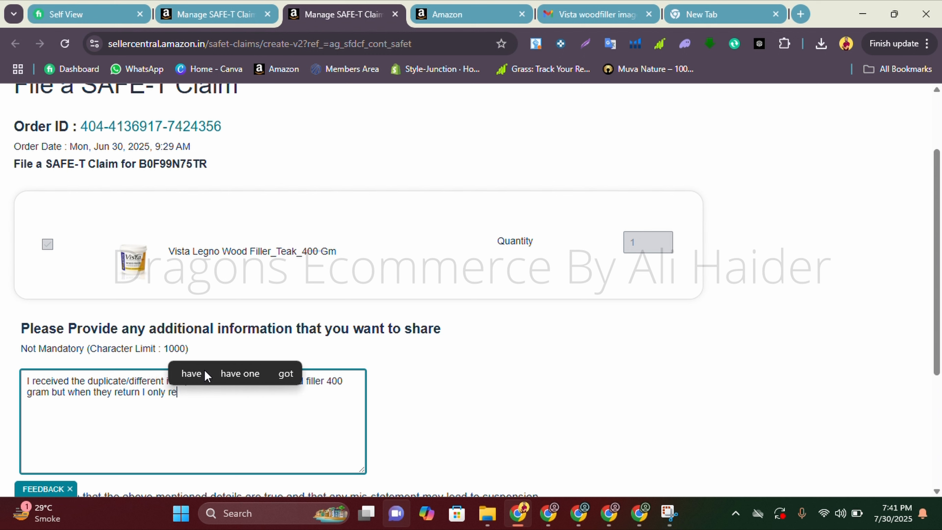
type("a")
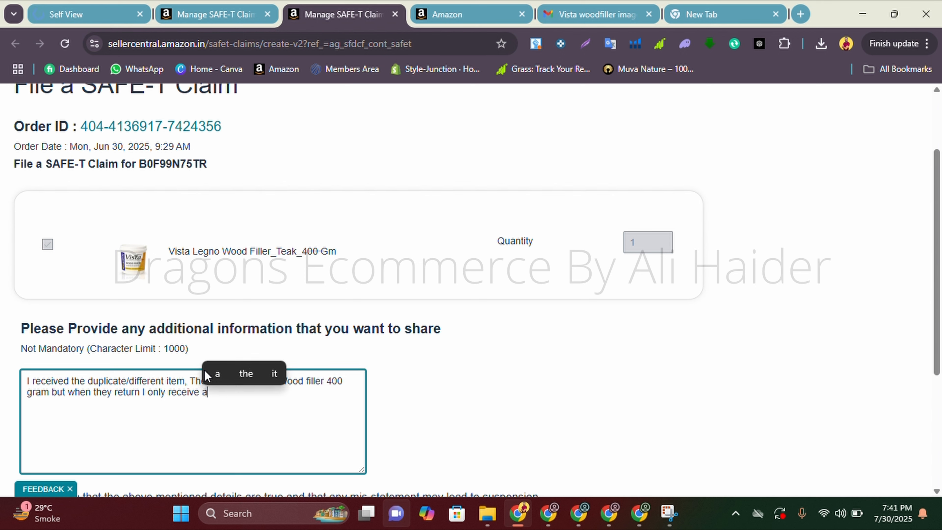
type(" pi")
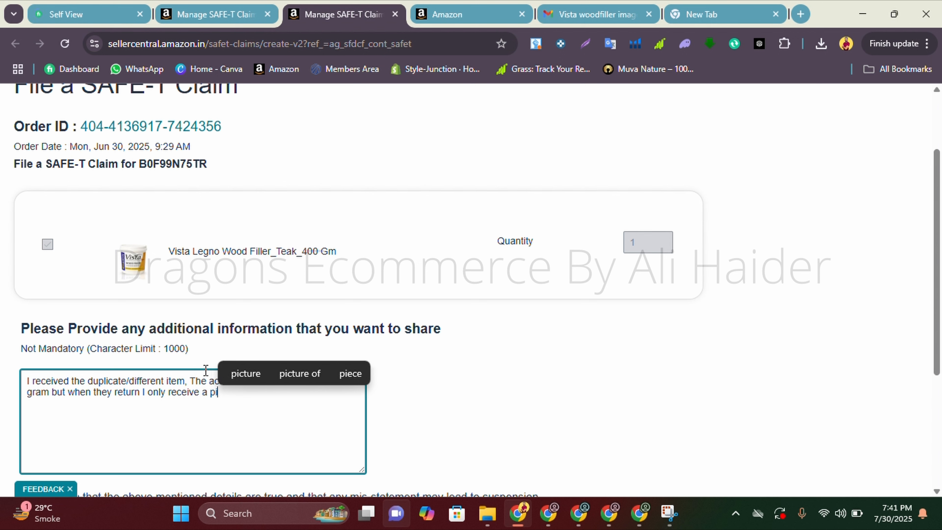
type("ece of")
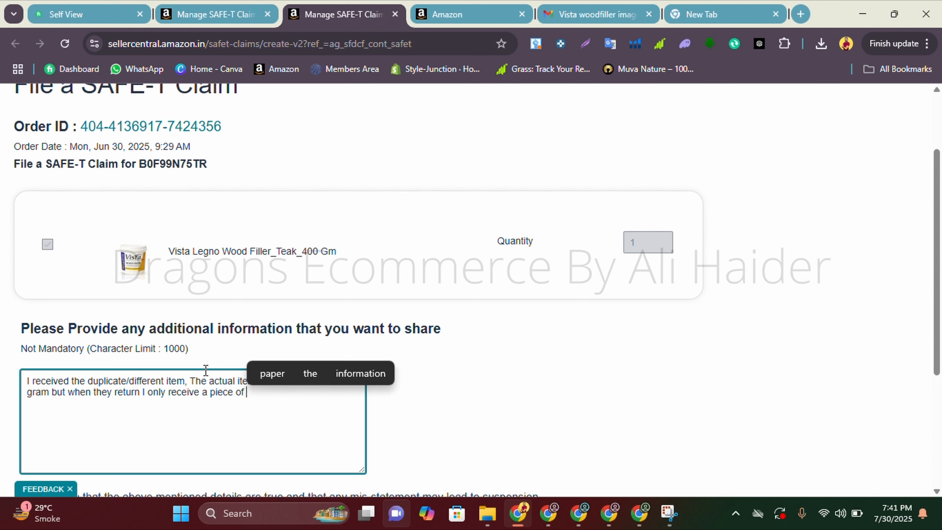
type(" cloth")
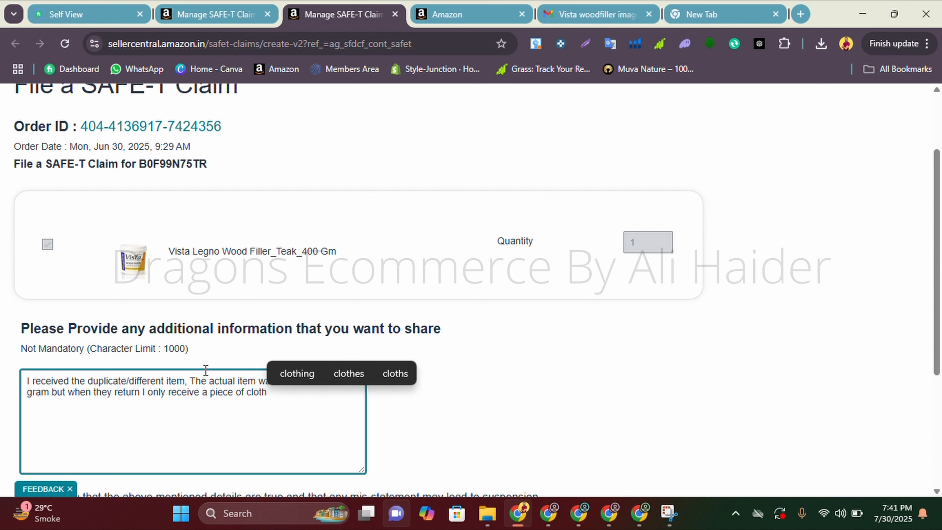
Submit the SAFE-T claim with the finished explanation
left_click(492, 423)
scroll(492, 423, "down", 5)
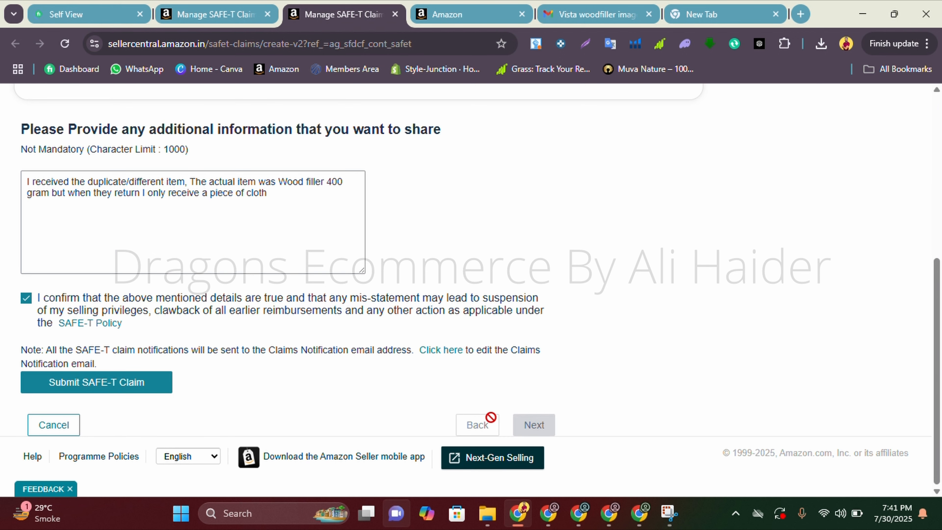
left_click(111, 384)
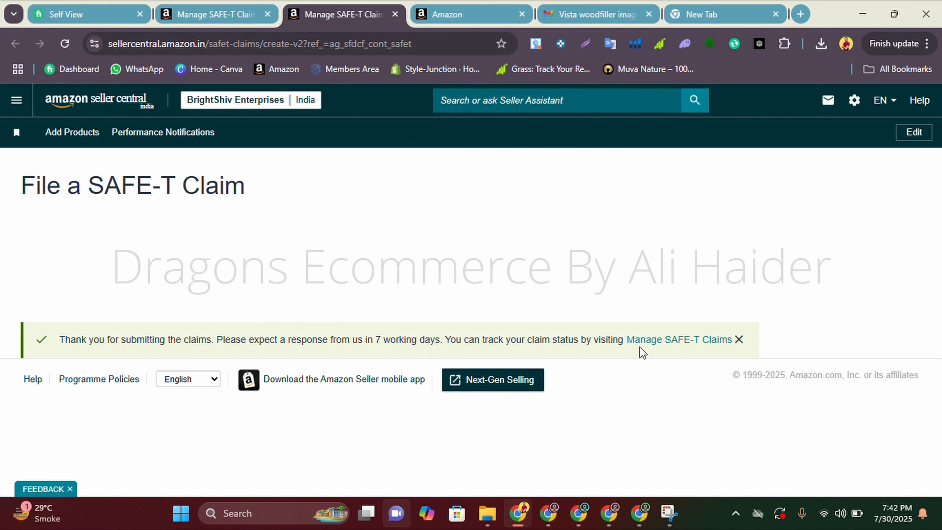
Open Manage SAFE-T Claims in a separate tab and look over the claim summaries, claims list and report download option
left_click(654, 344, "ctrl")
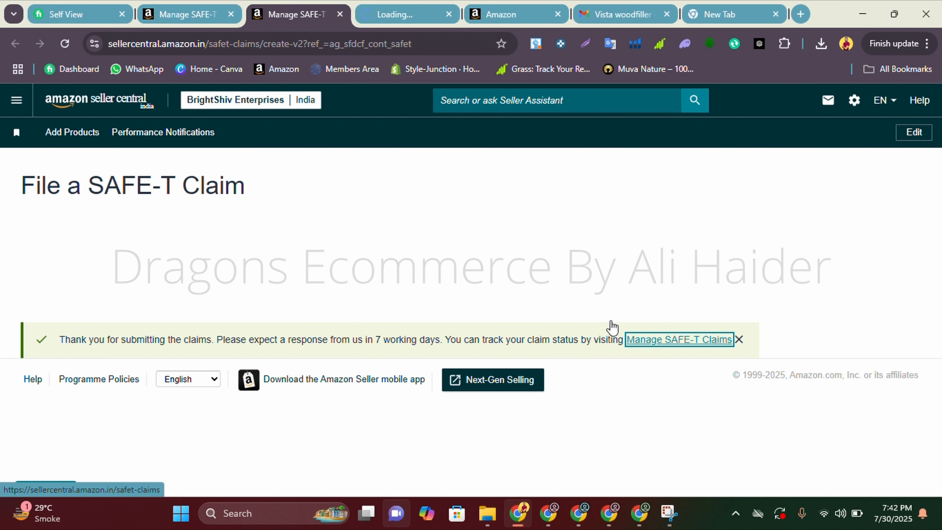
left_click(374, 7)
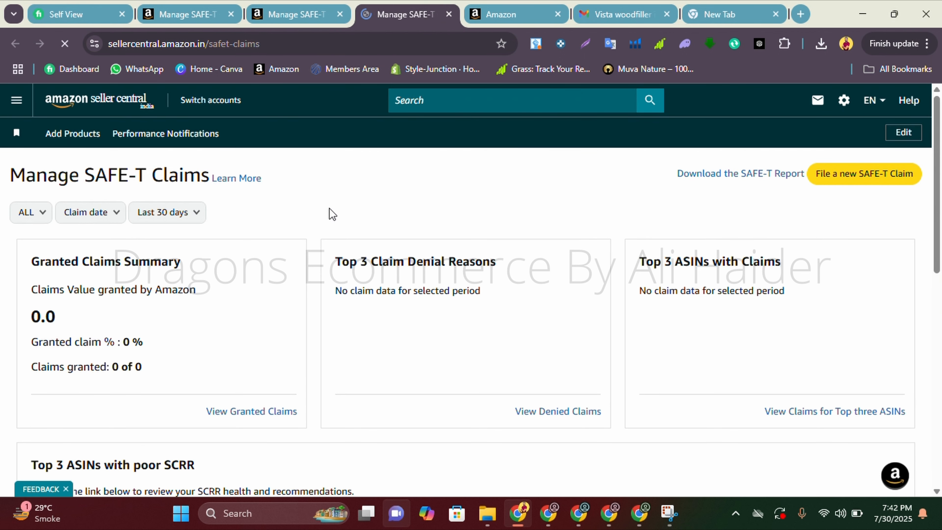
scroll(333, 214, "down", 5)
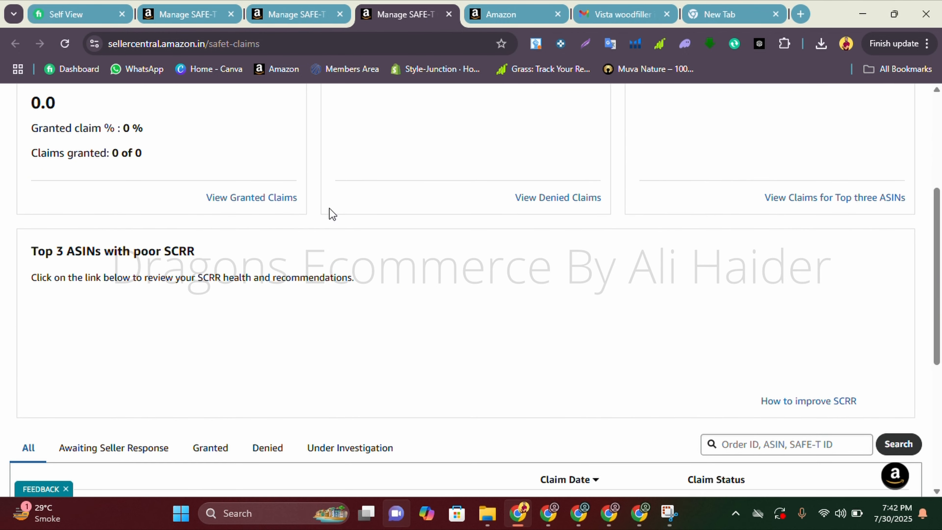
scroll(333, 214, "up", 5)
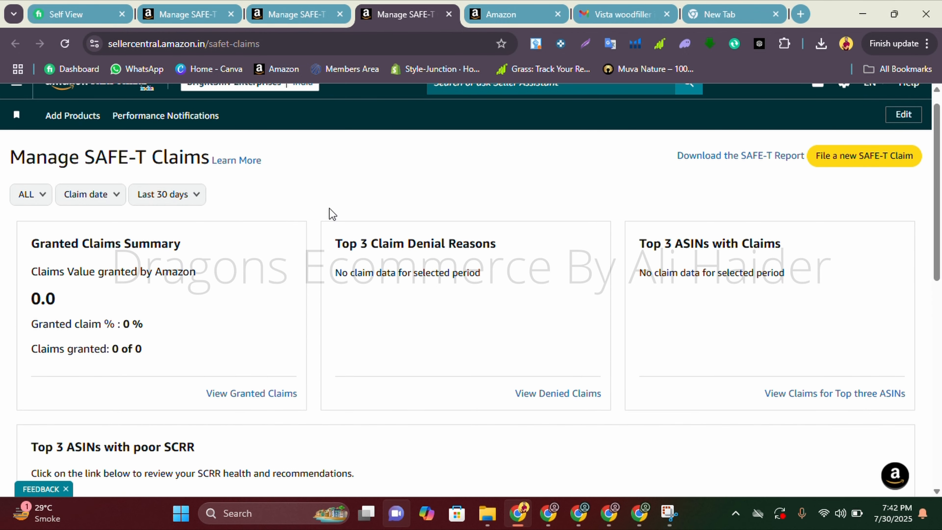
scroll(333, 214, "up", 1)
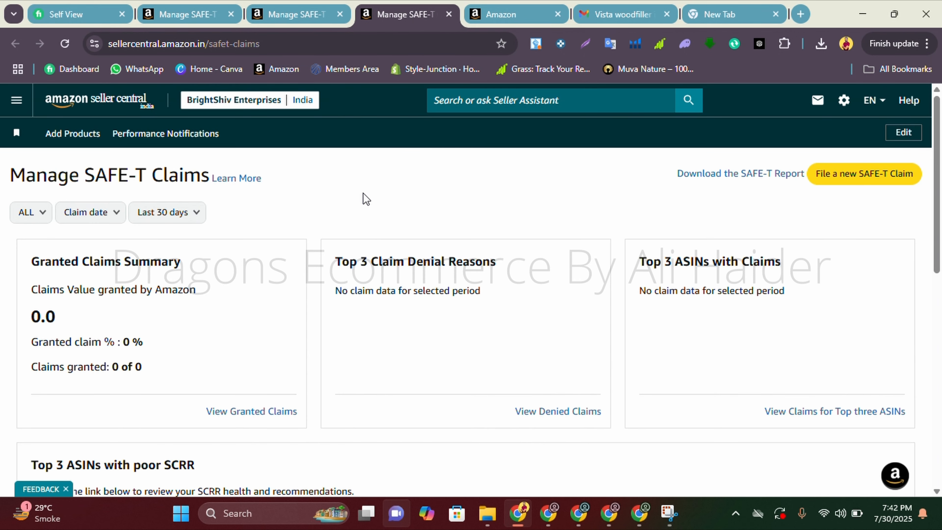
left_click_drag(668, 179, 806, 173)
left_click(687, 224)
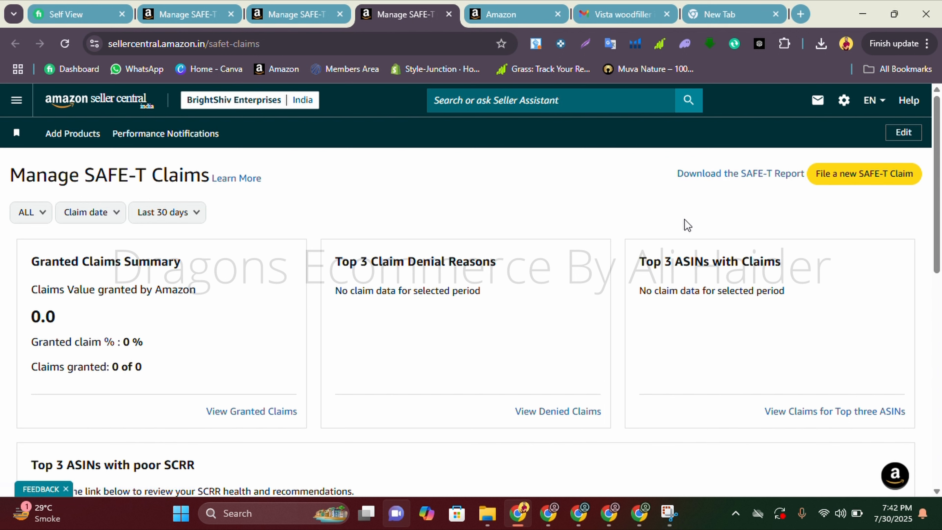